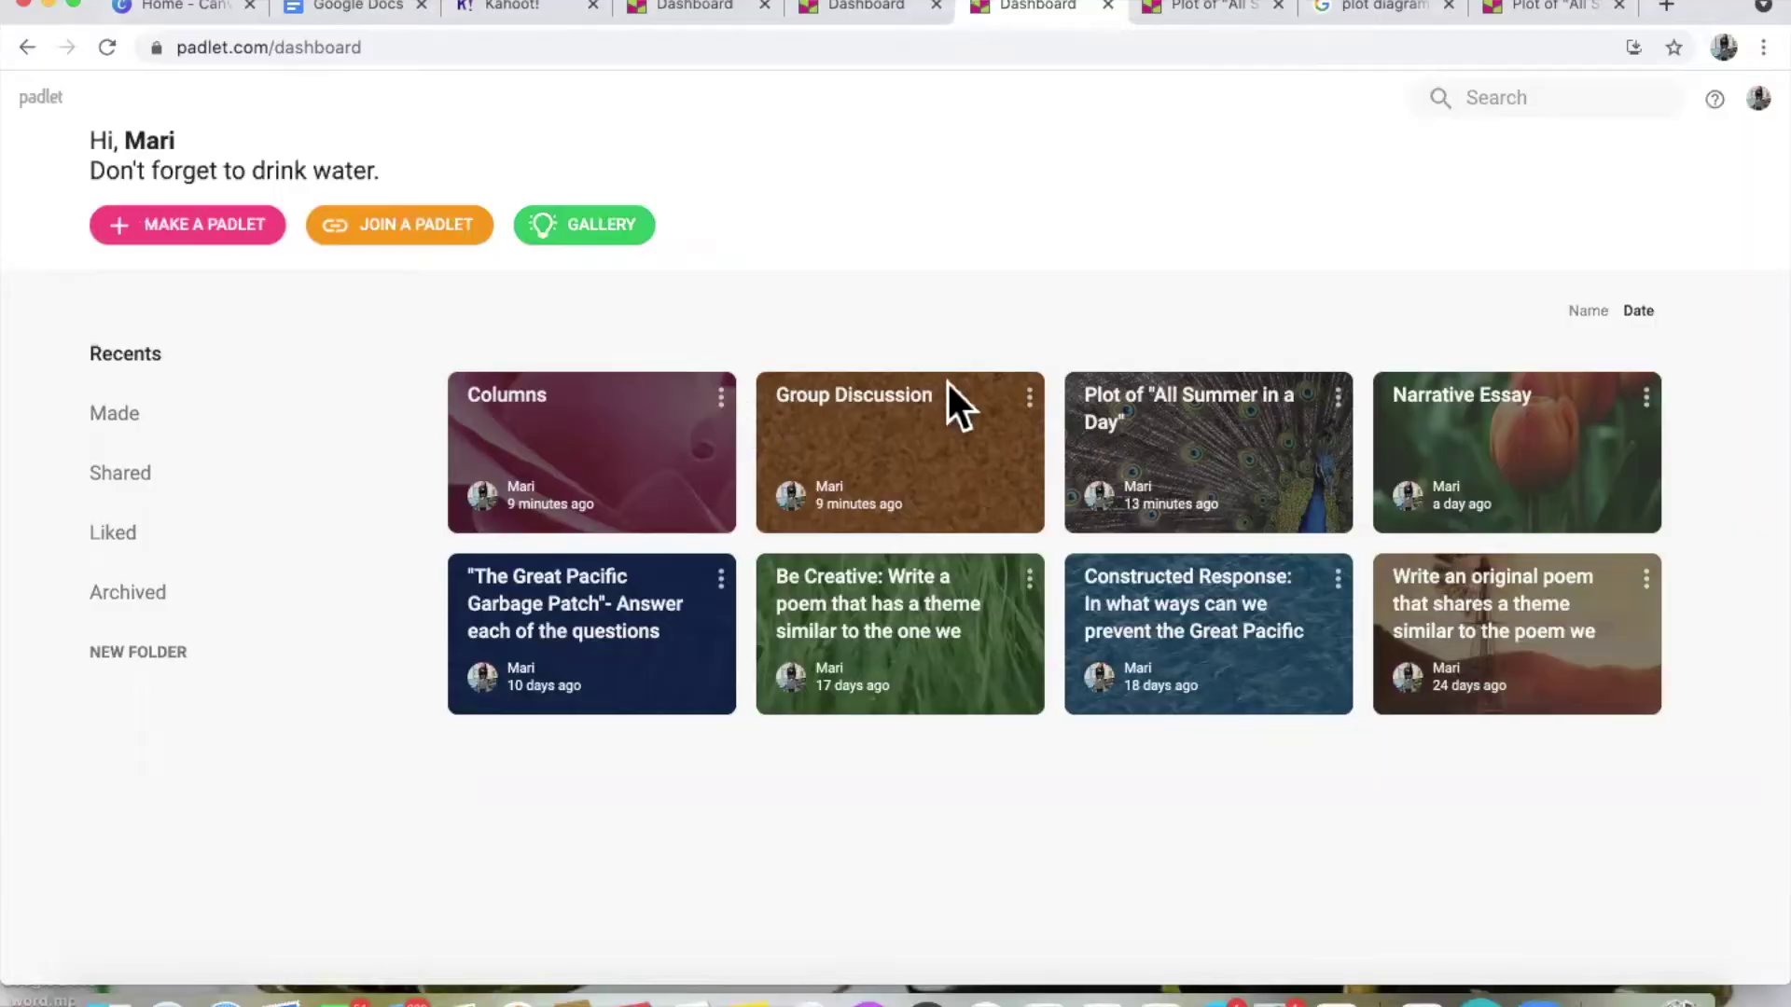
pyautogui.click(895, 410)
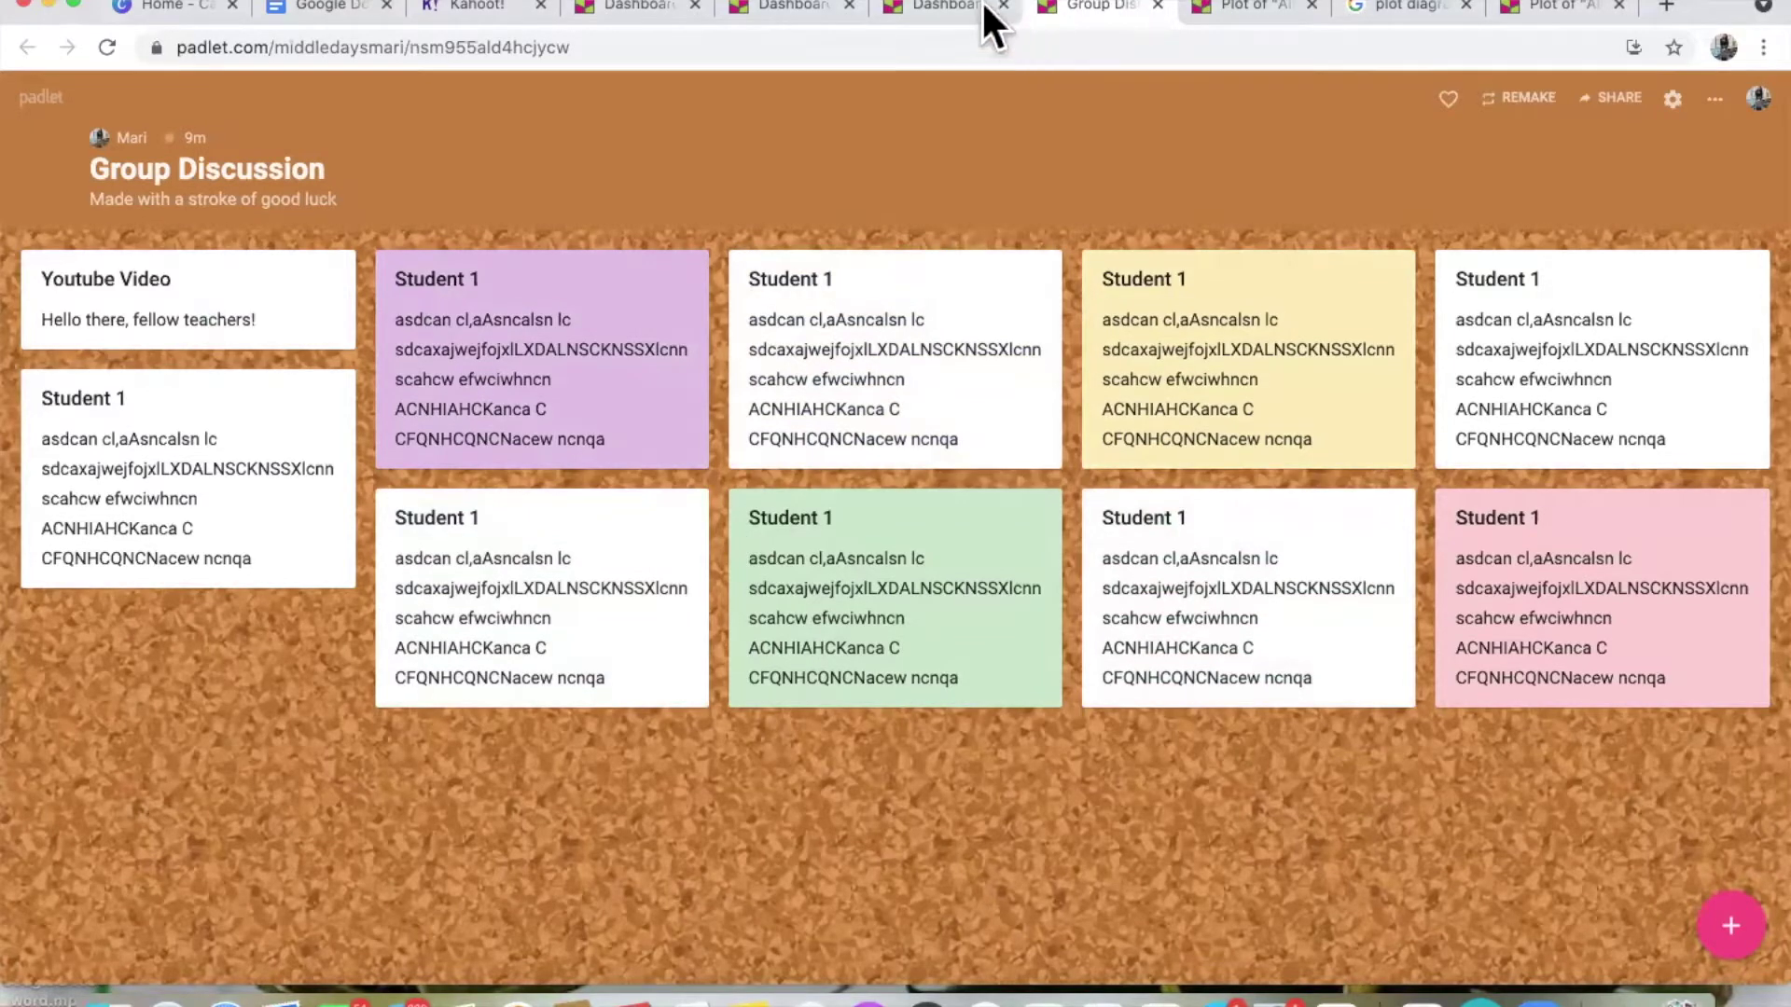
pyautogui.click(46, 107)
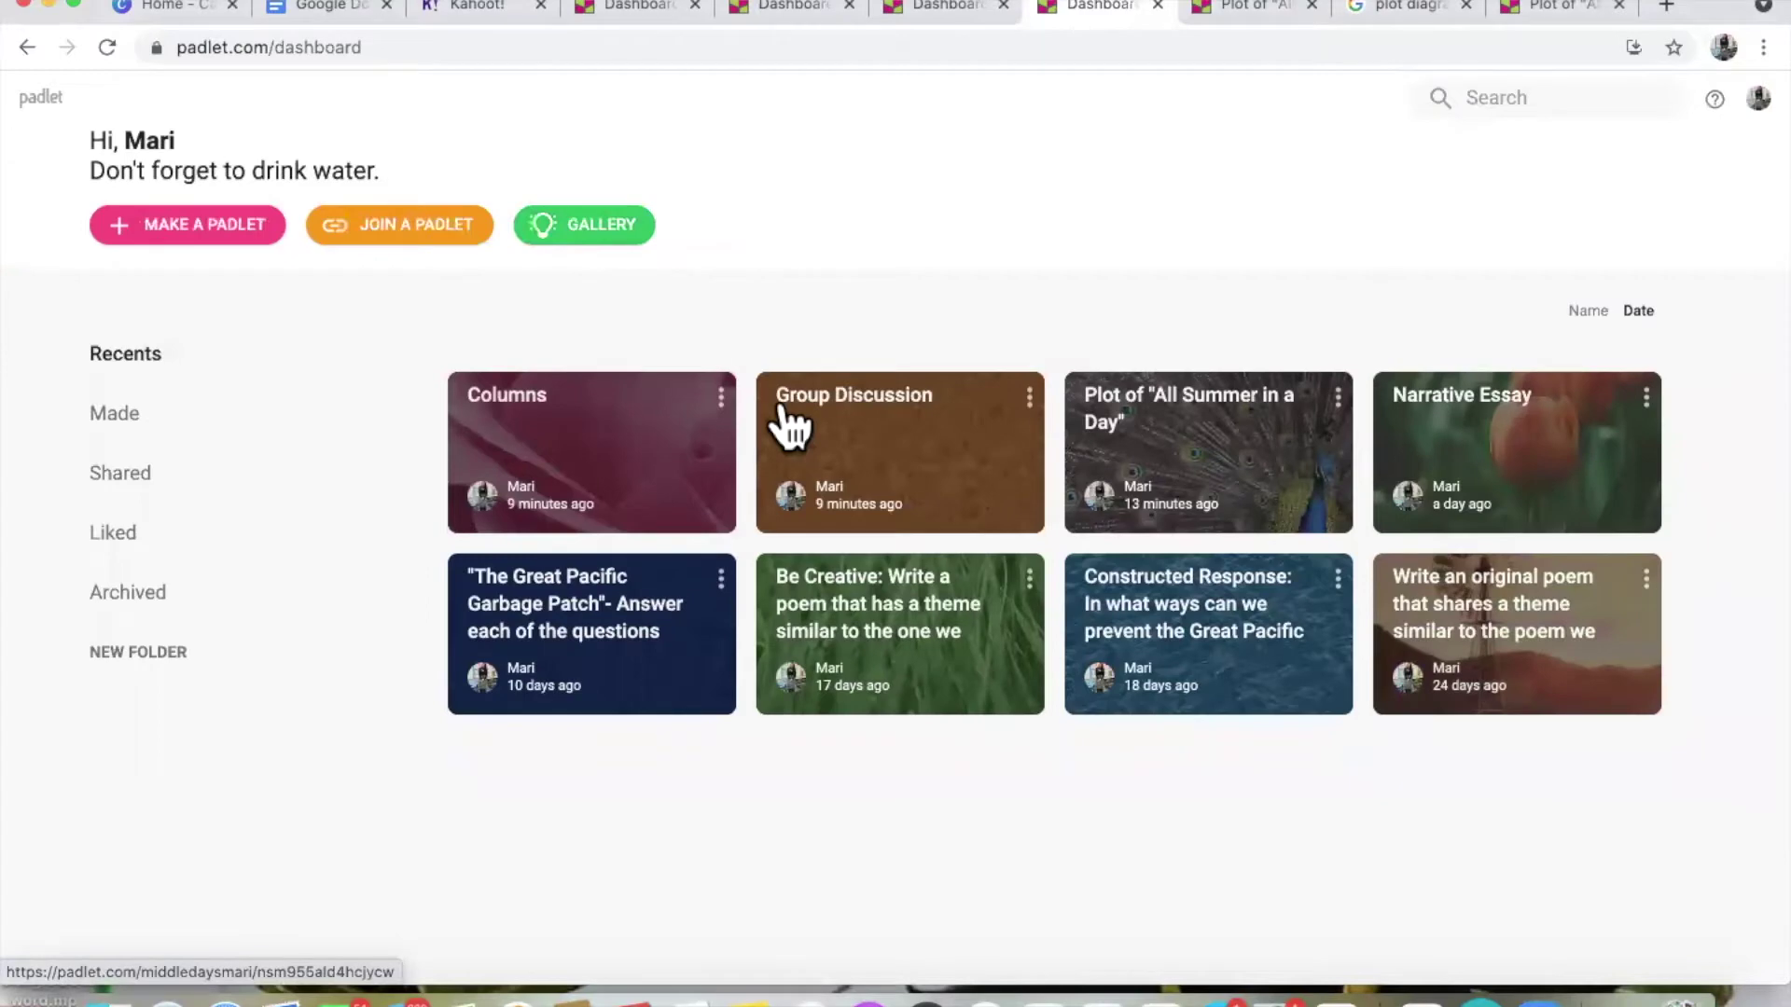
pyautogui.click(1126, 411)
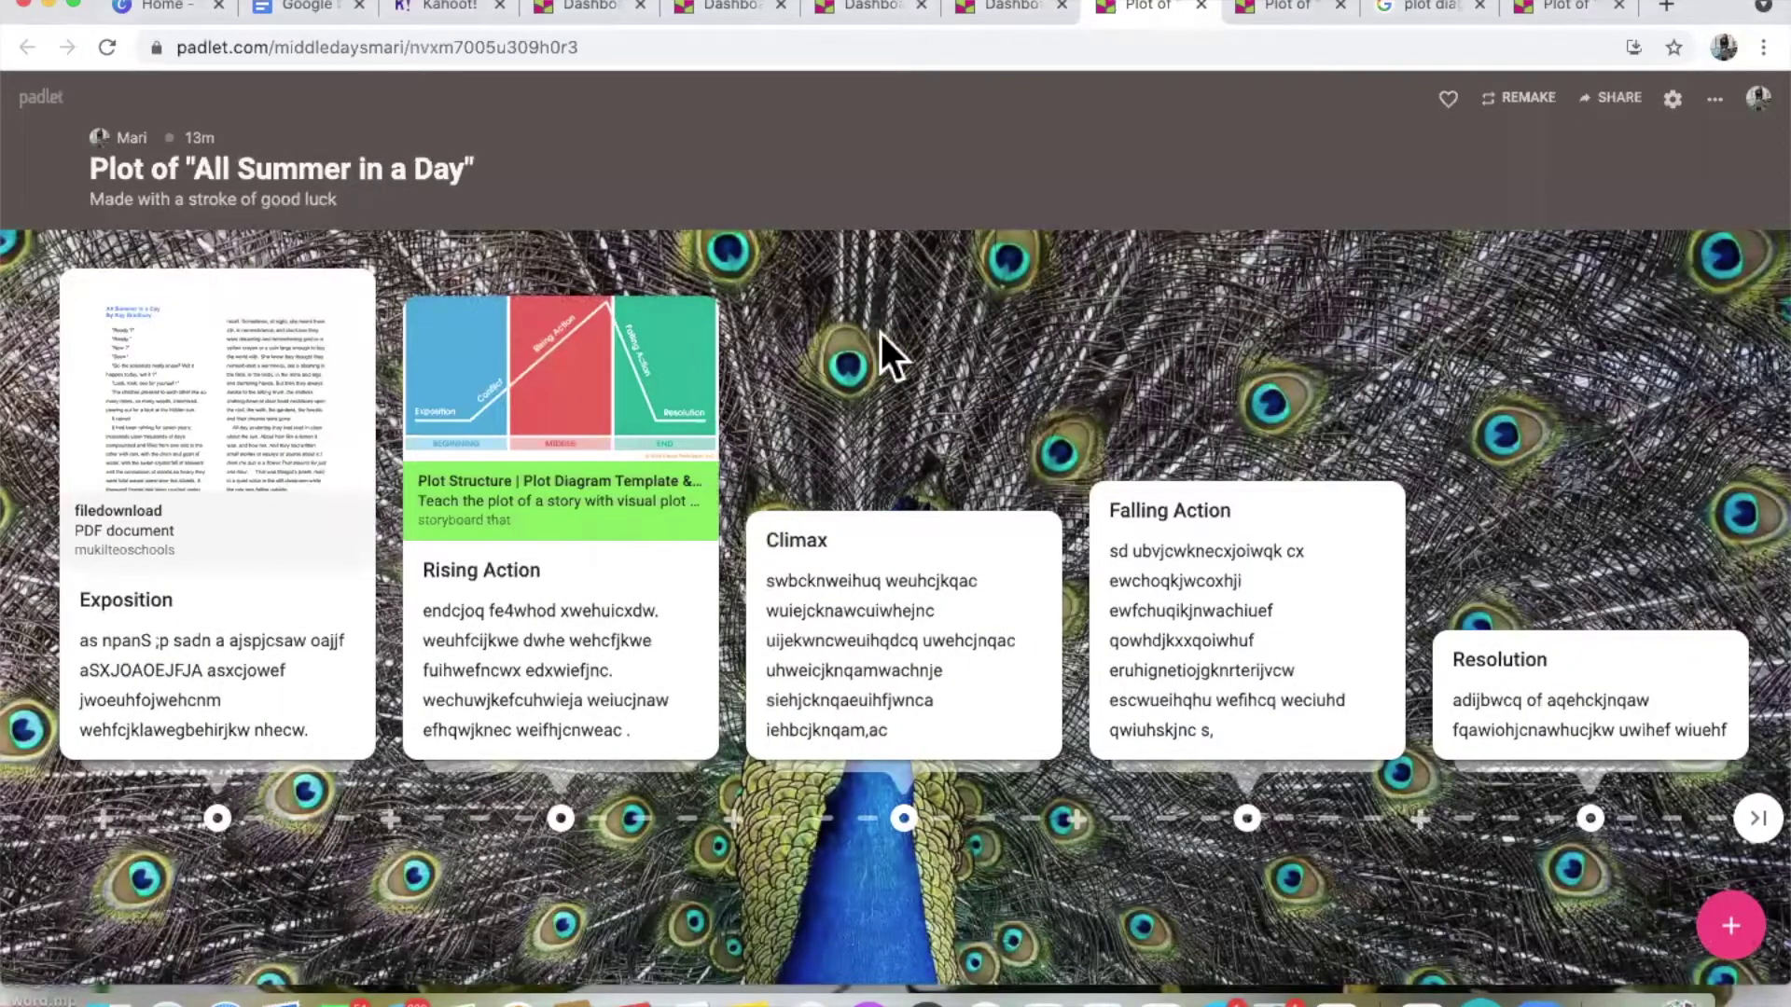
pyautogui.click(660, 373)
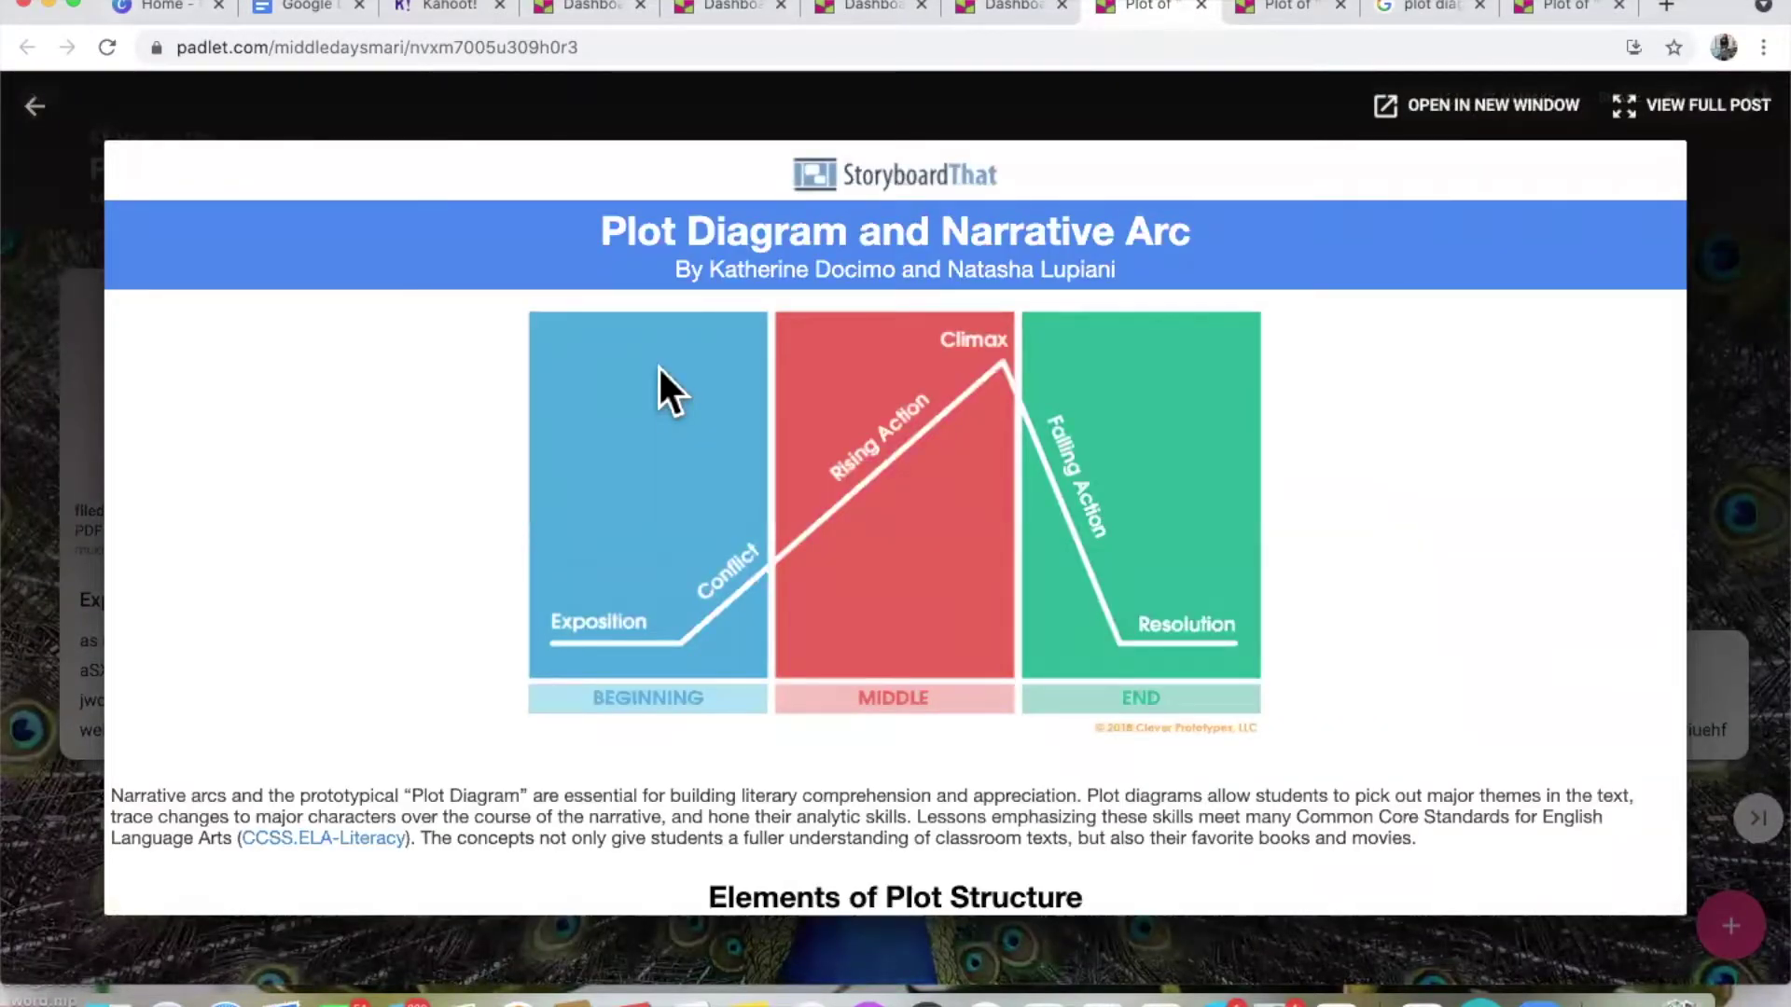
pyautogui.click(1734, 342)
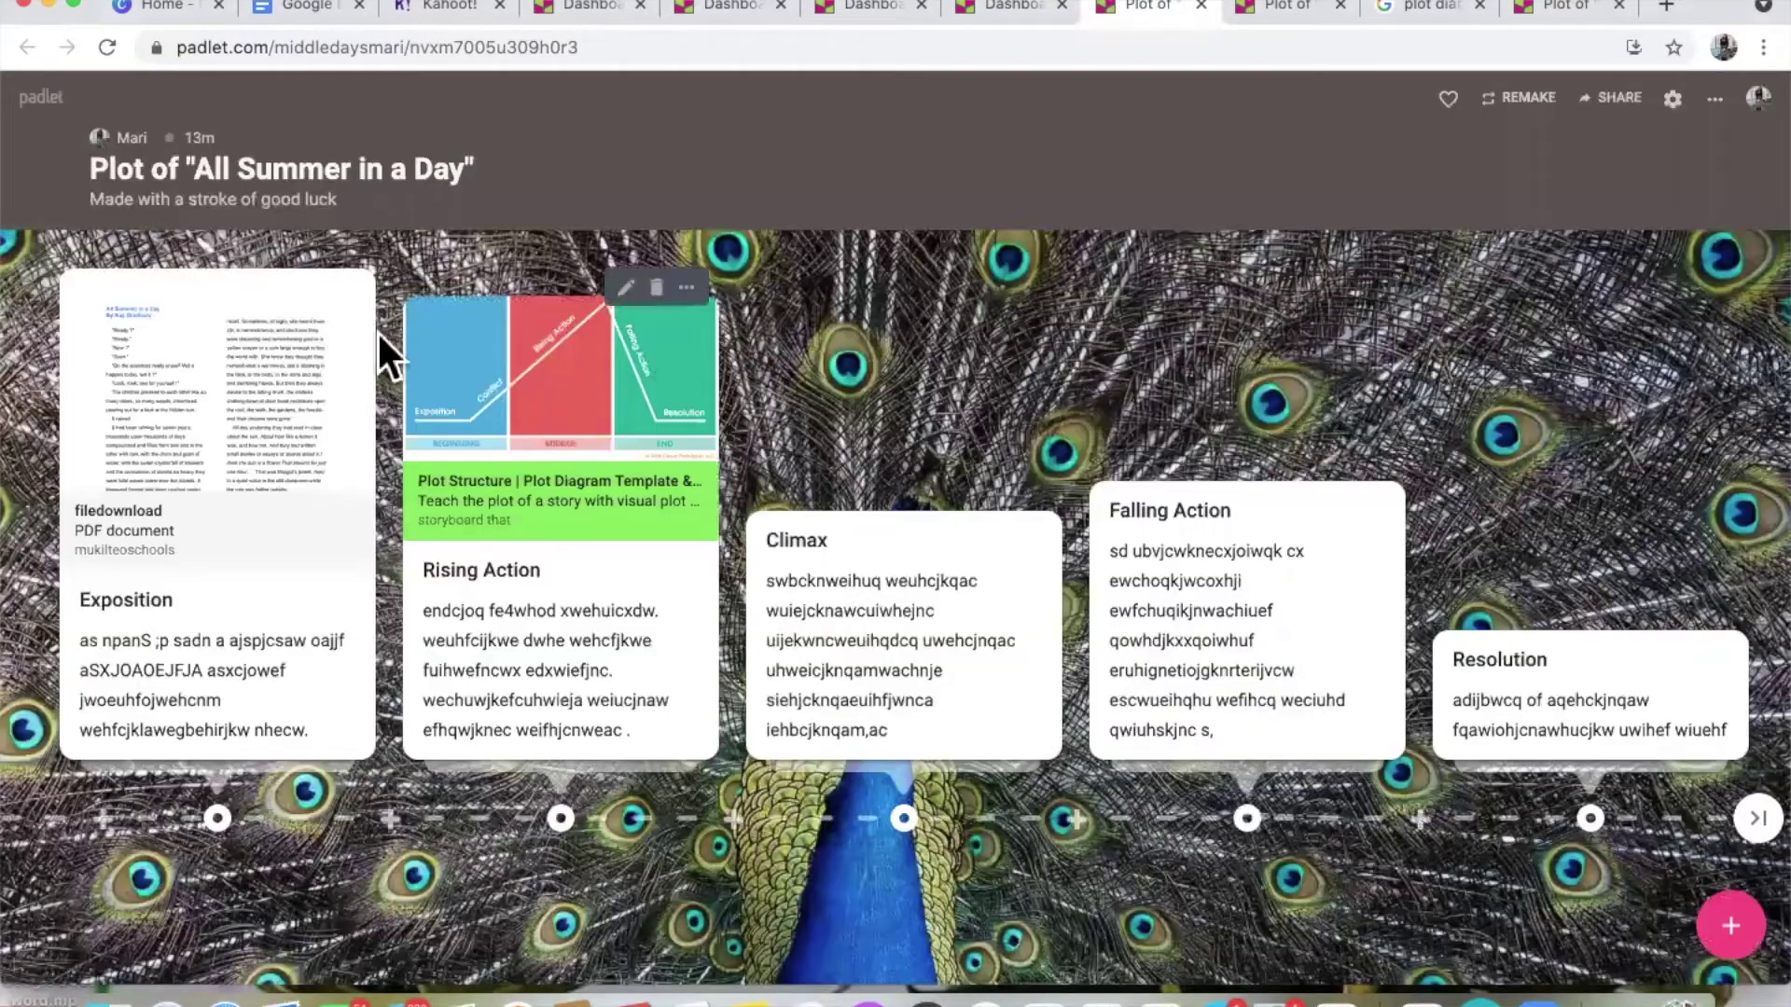
pyautogui.click(300, 362)
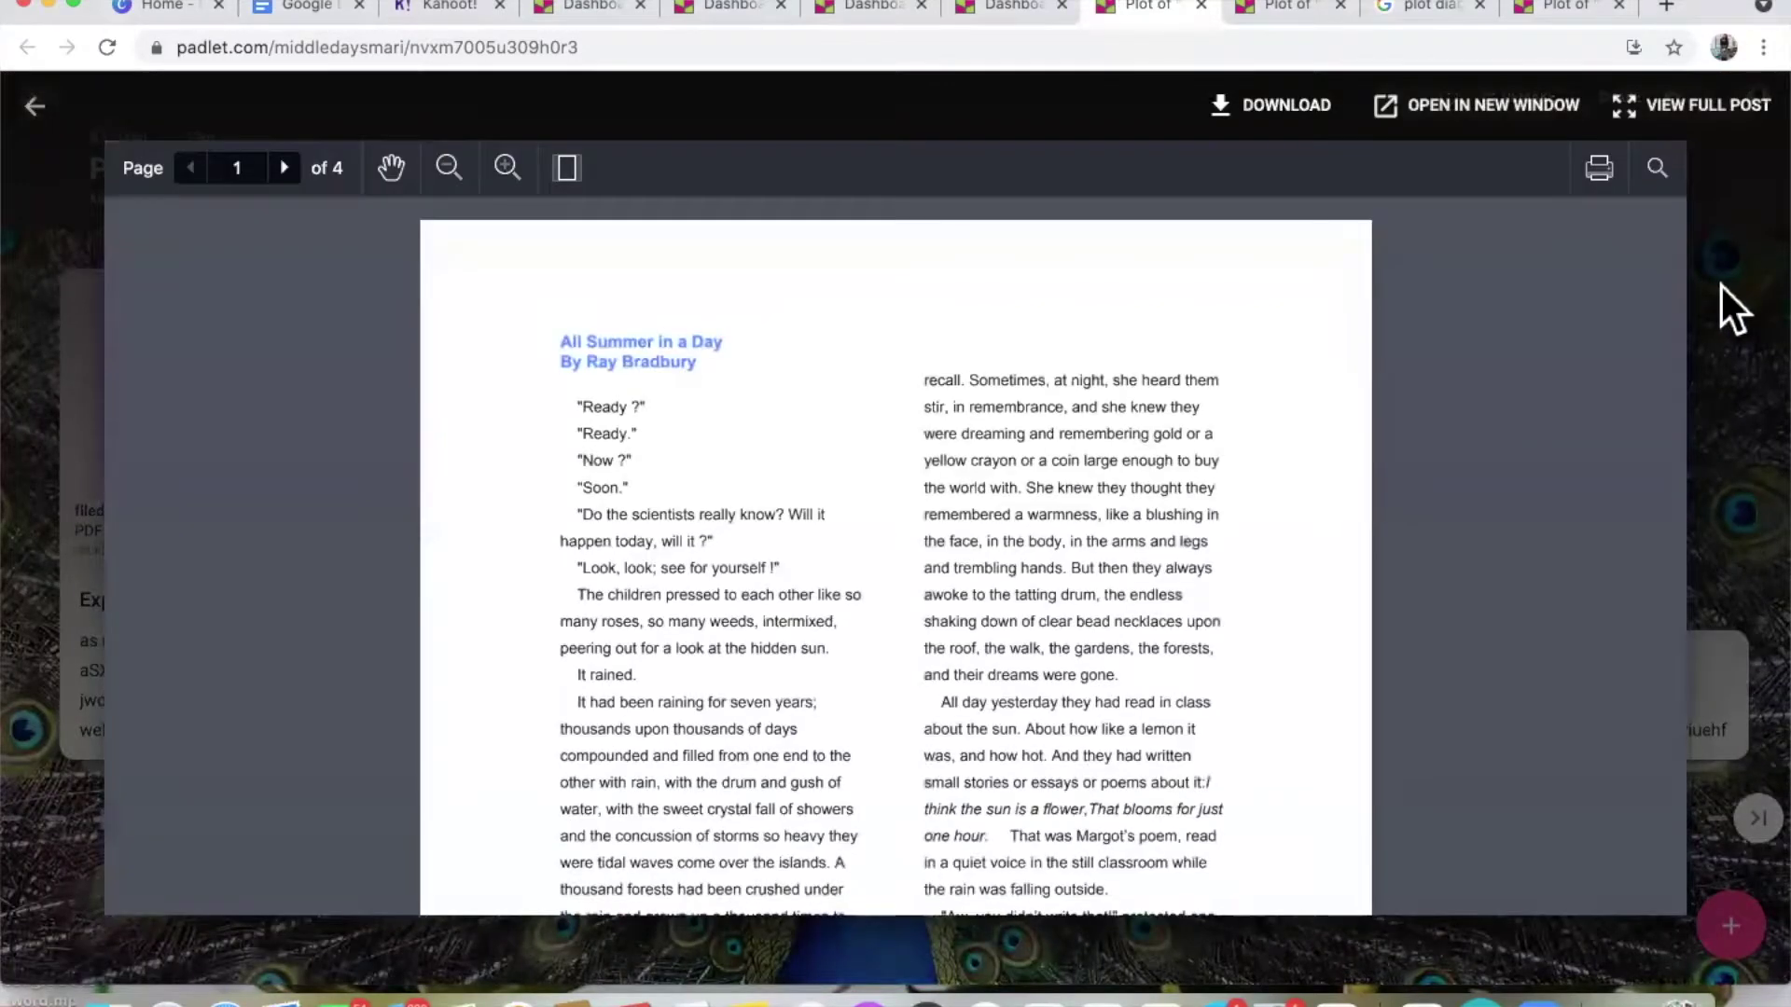
pyautogui.click(1721, 285)
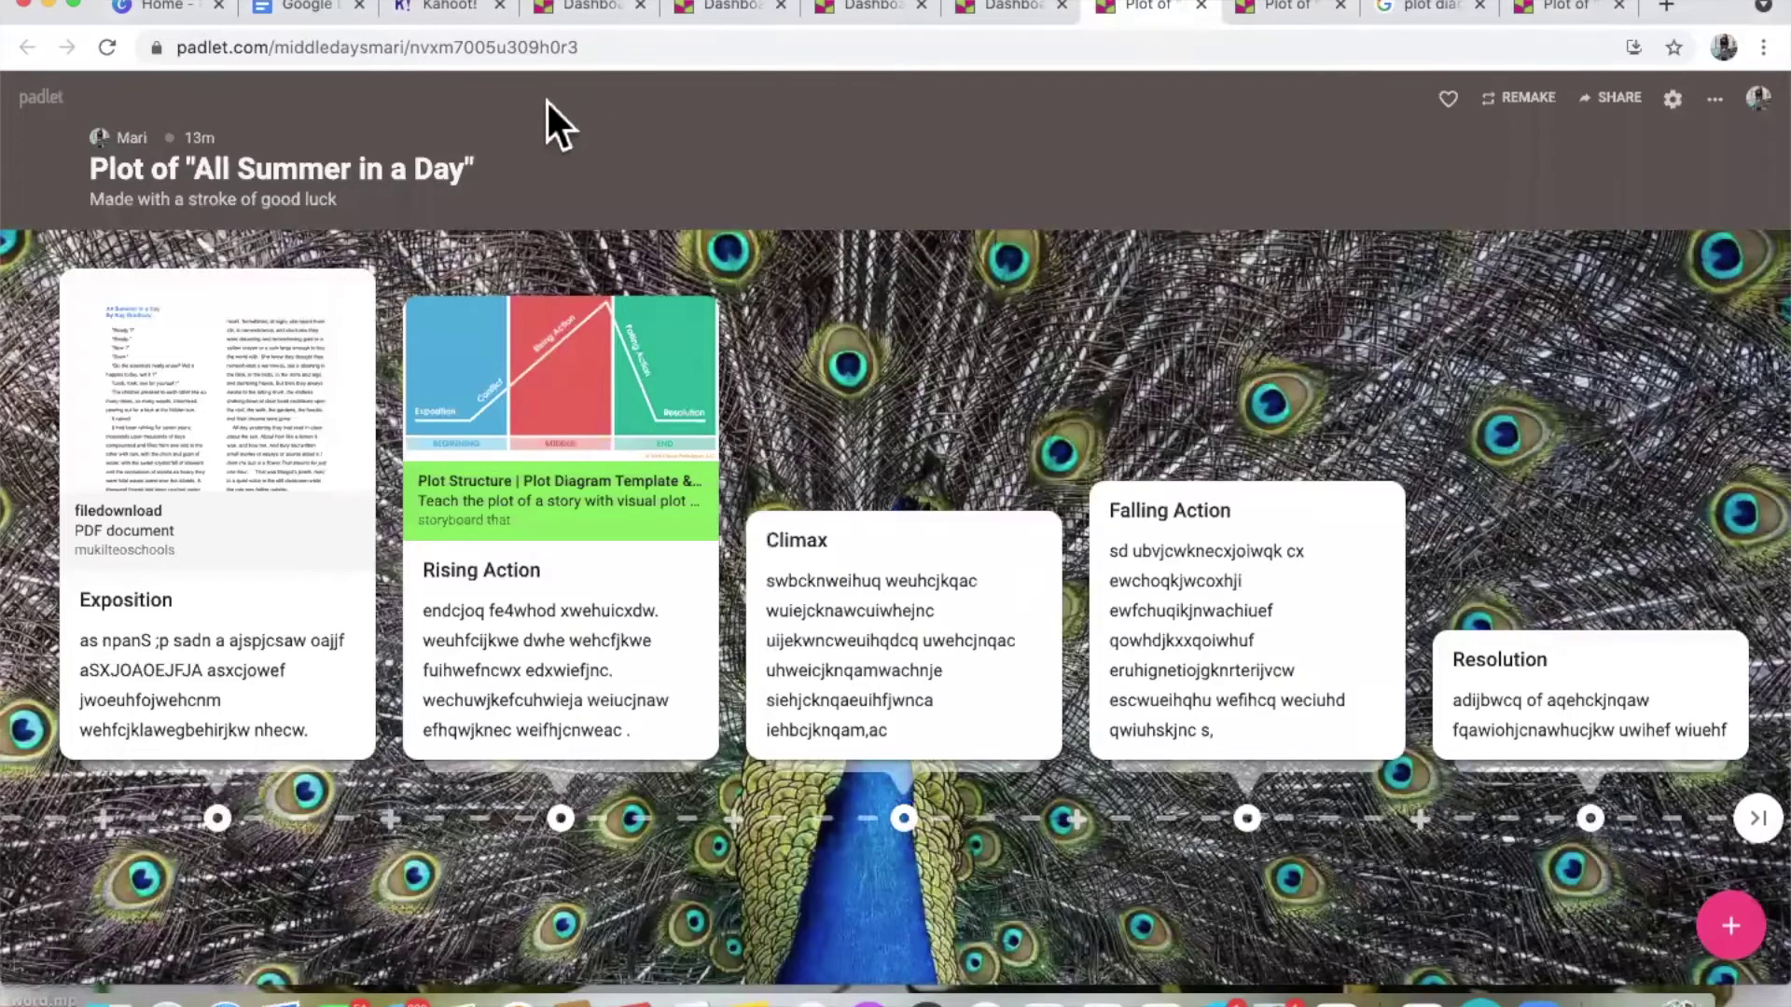
pyautogui.click(42, 98)
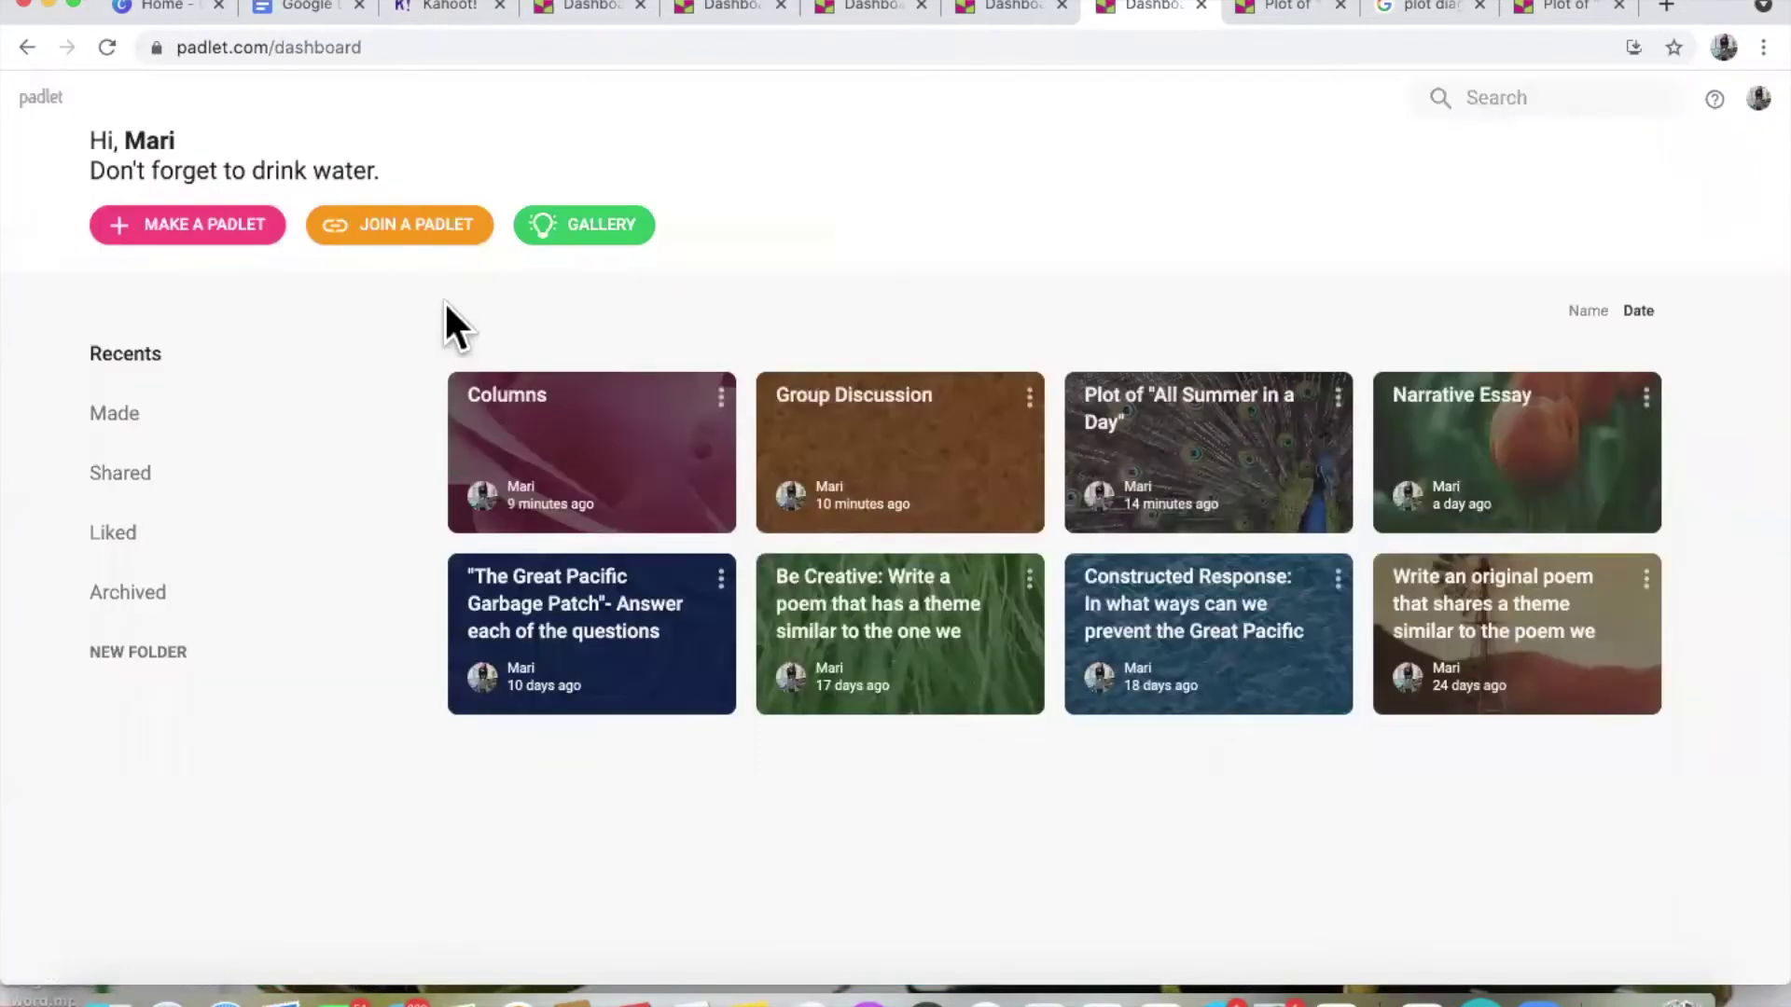
# Step: Open the Columns padlet, start a post under 2nd Period, then go back to the dashboard
pyautogui.click(603, 434)
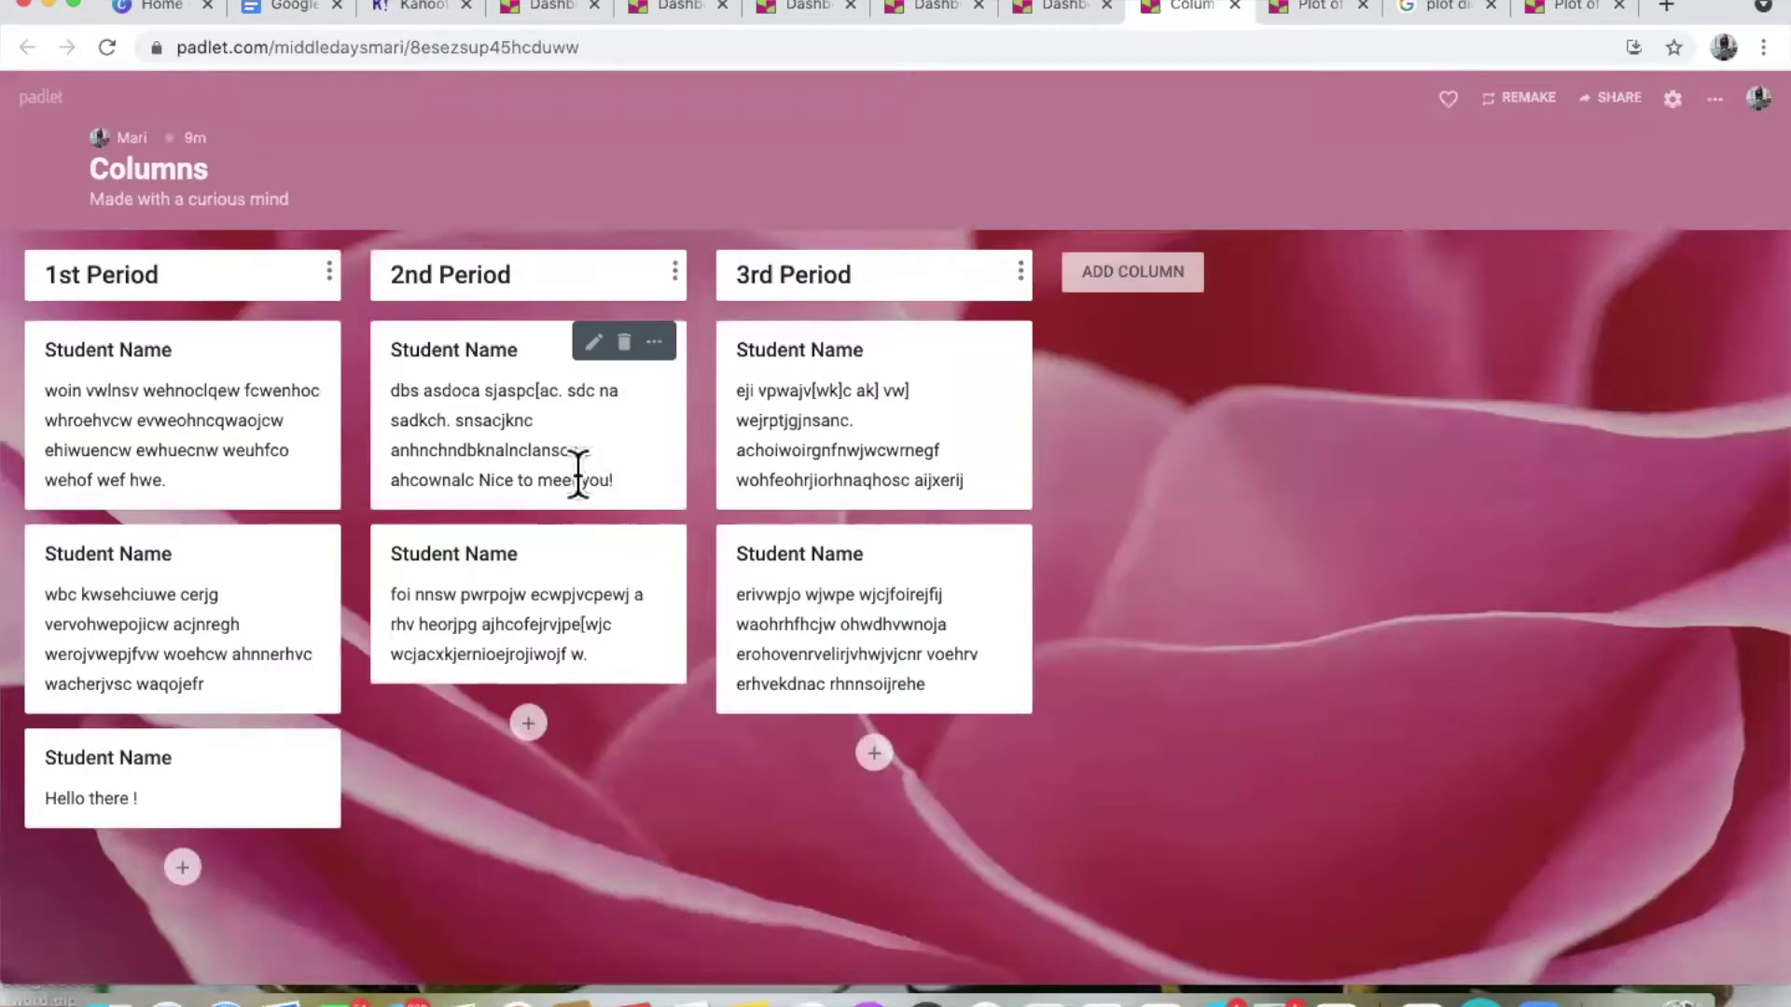
pyautogui.click(528, 724)
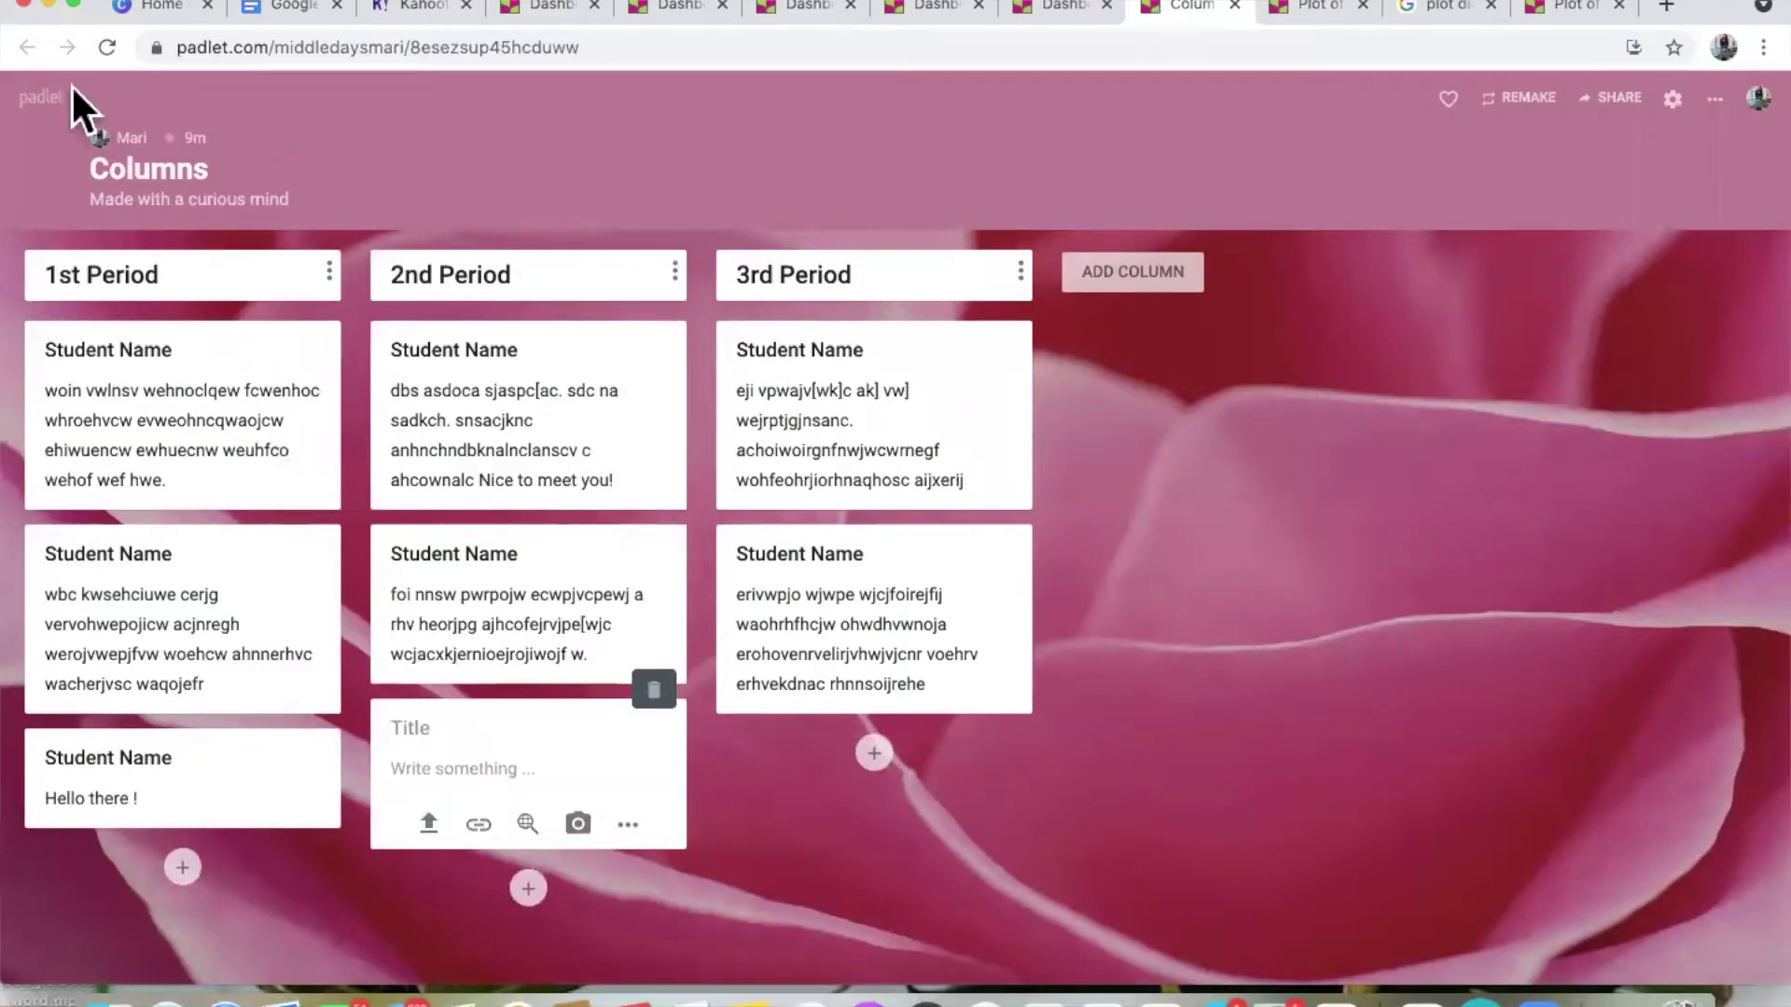
pyautogui.click(42, 105)
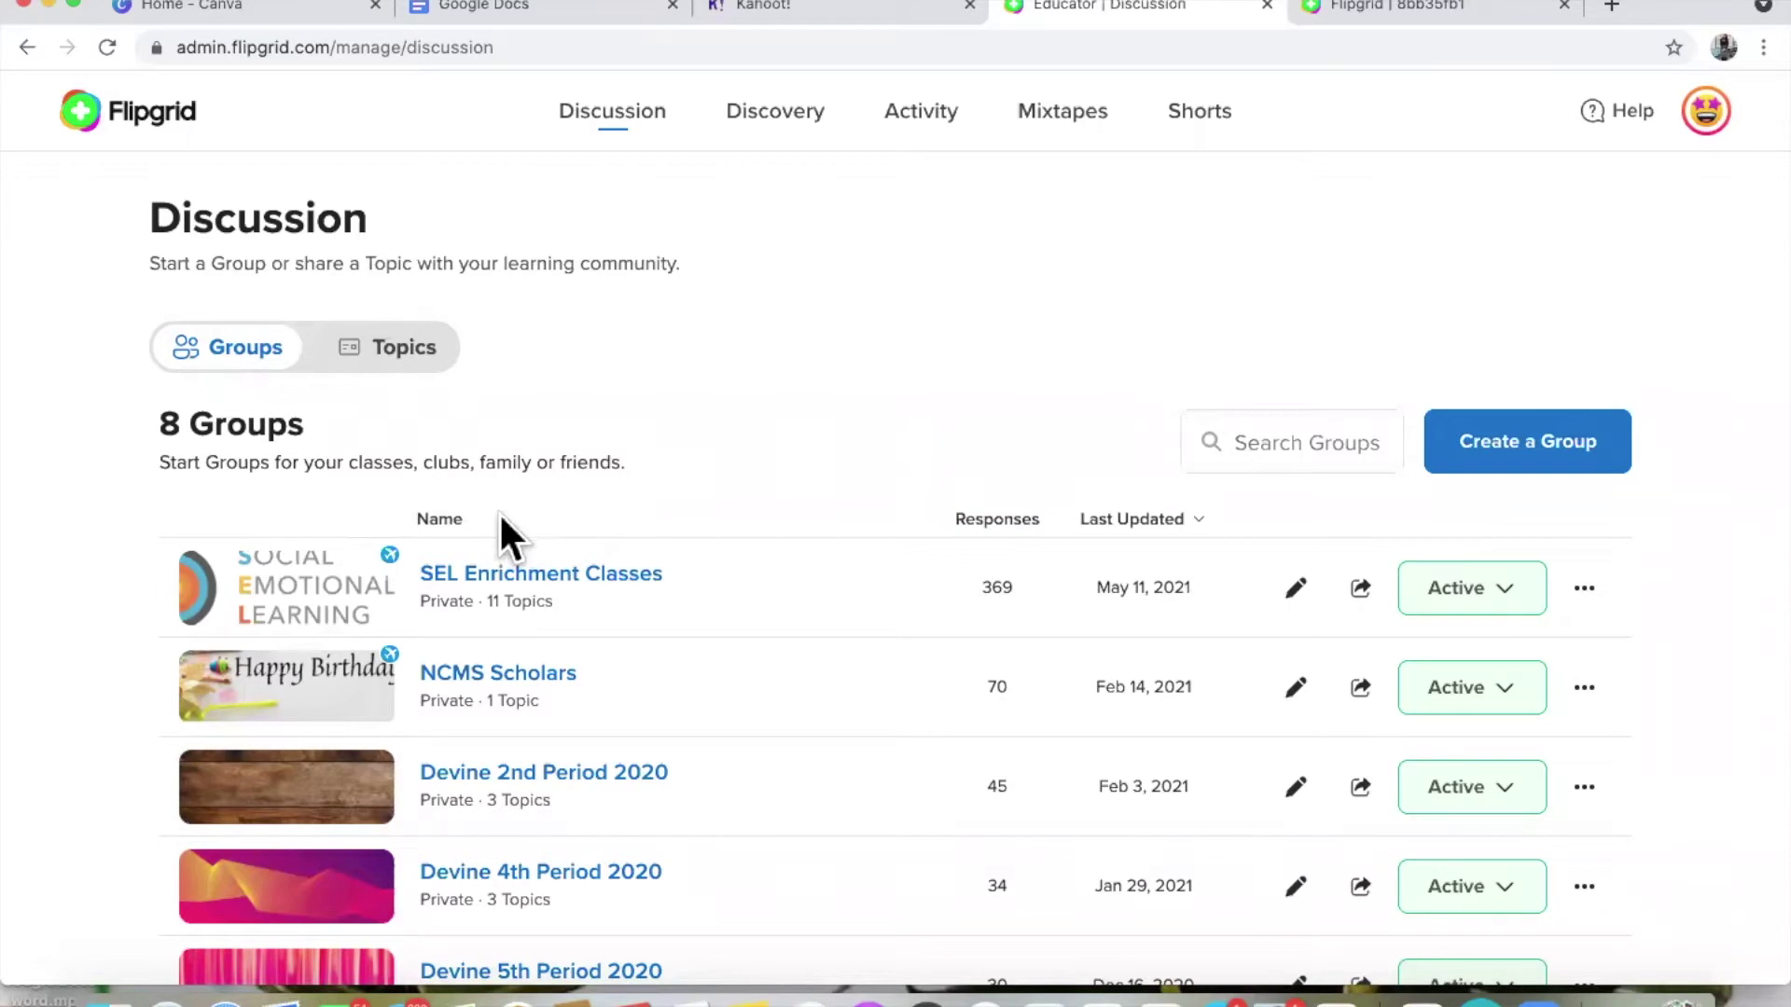
# Step: Enter the SEL Enrichment Classes group and open its 'Optimism- Let's Go on a Mission!' topic
pyautogui.scroll(-4, 485, 616)
pyautogui.scroll(4, 488, 620)
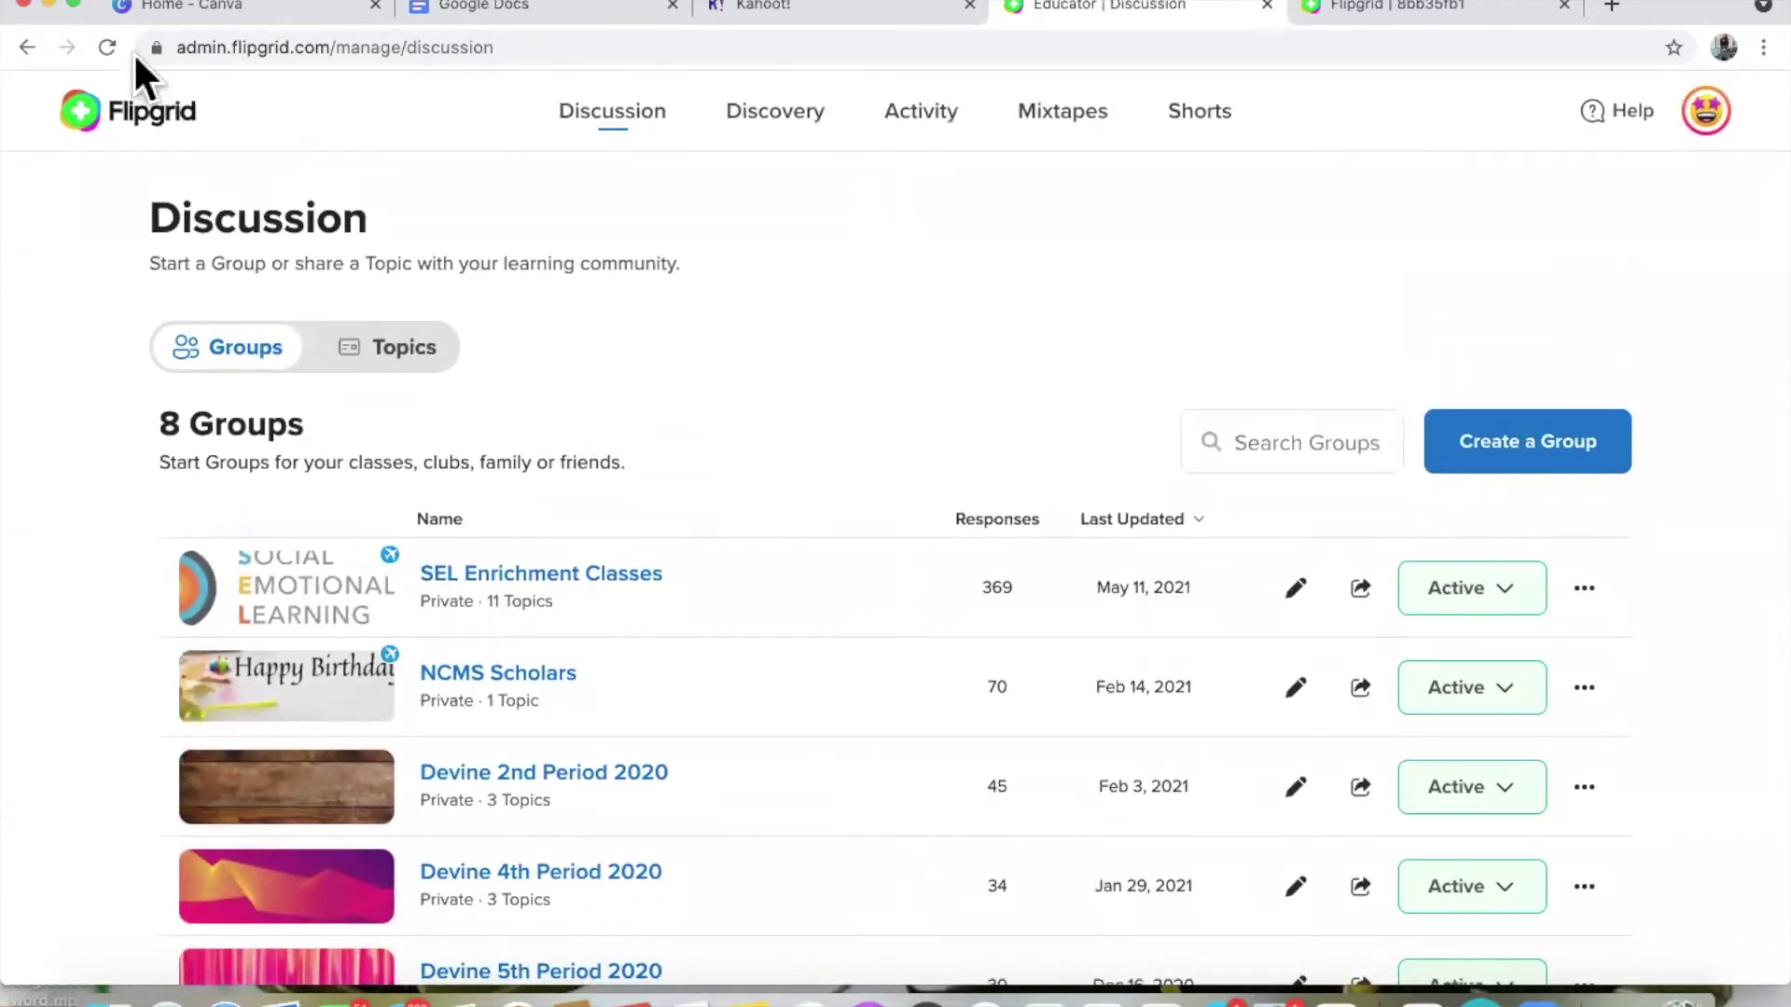
pyautogui.click(285, 555)
pyautogui.scroll(-6, 524, 627)
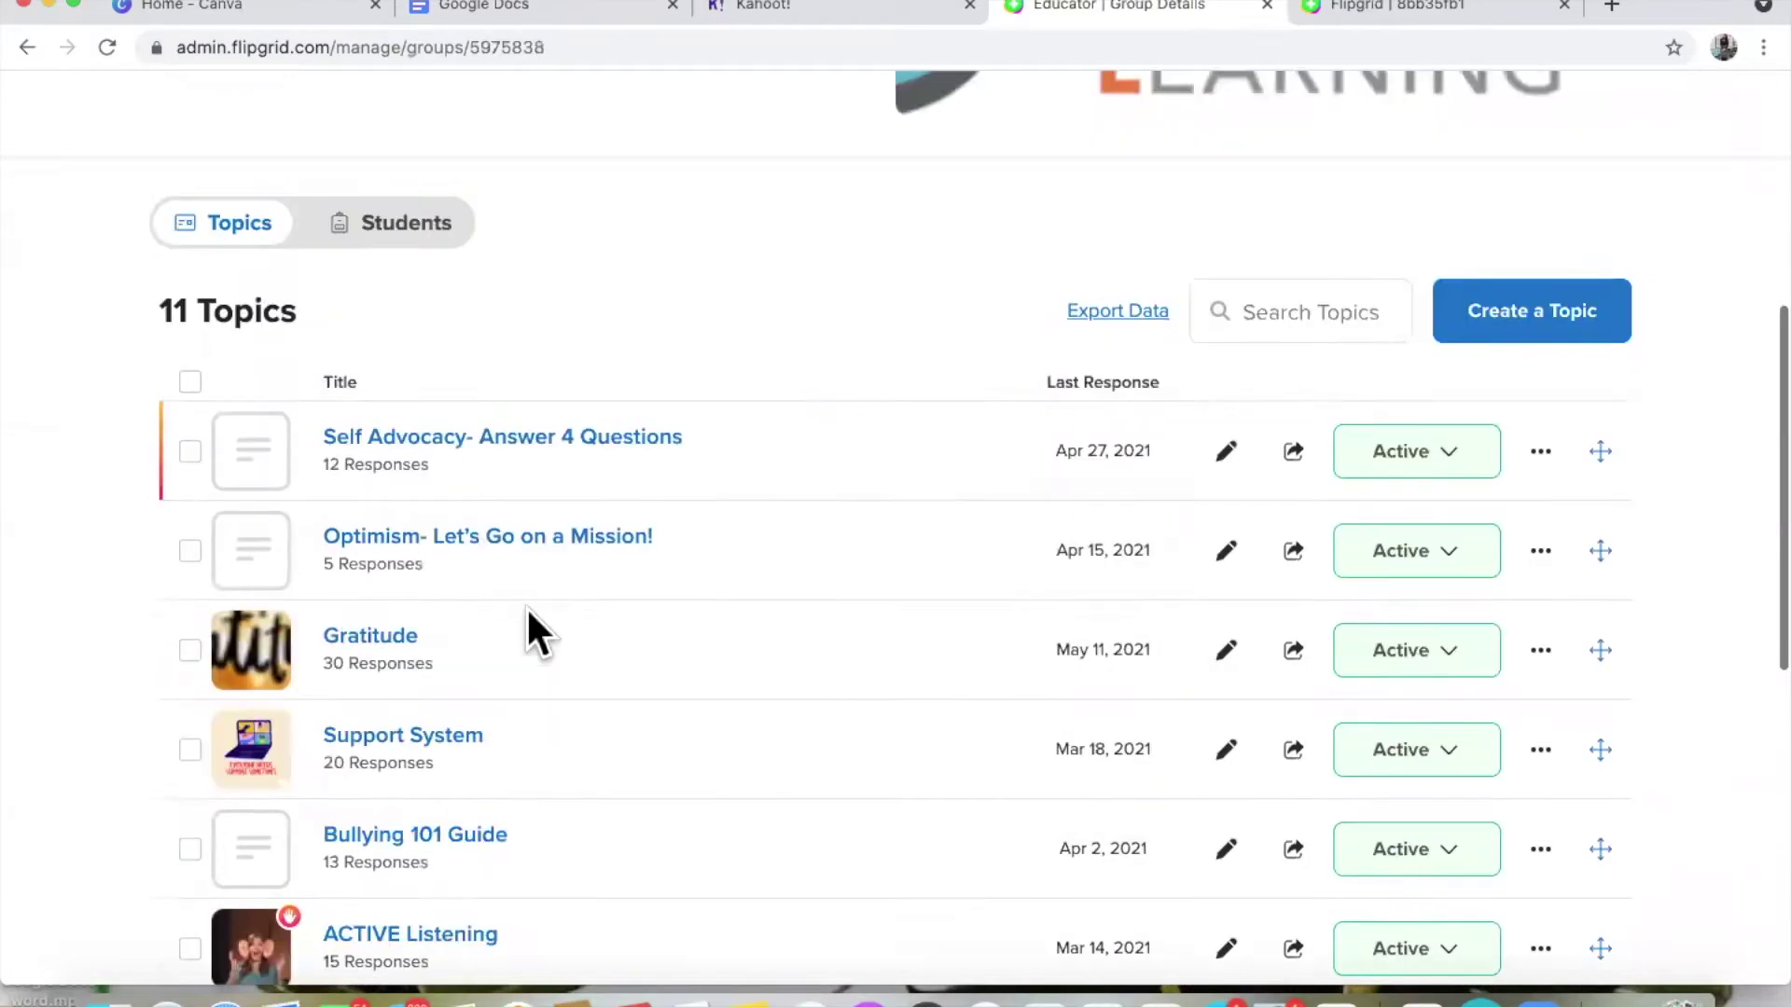
pyautogui.scroll(-5, 528, 614)
pyautogui.scroll(4, 528, 612)
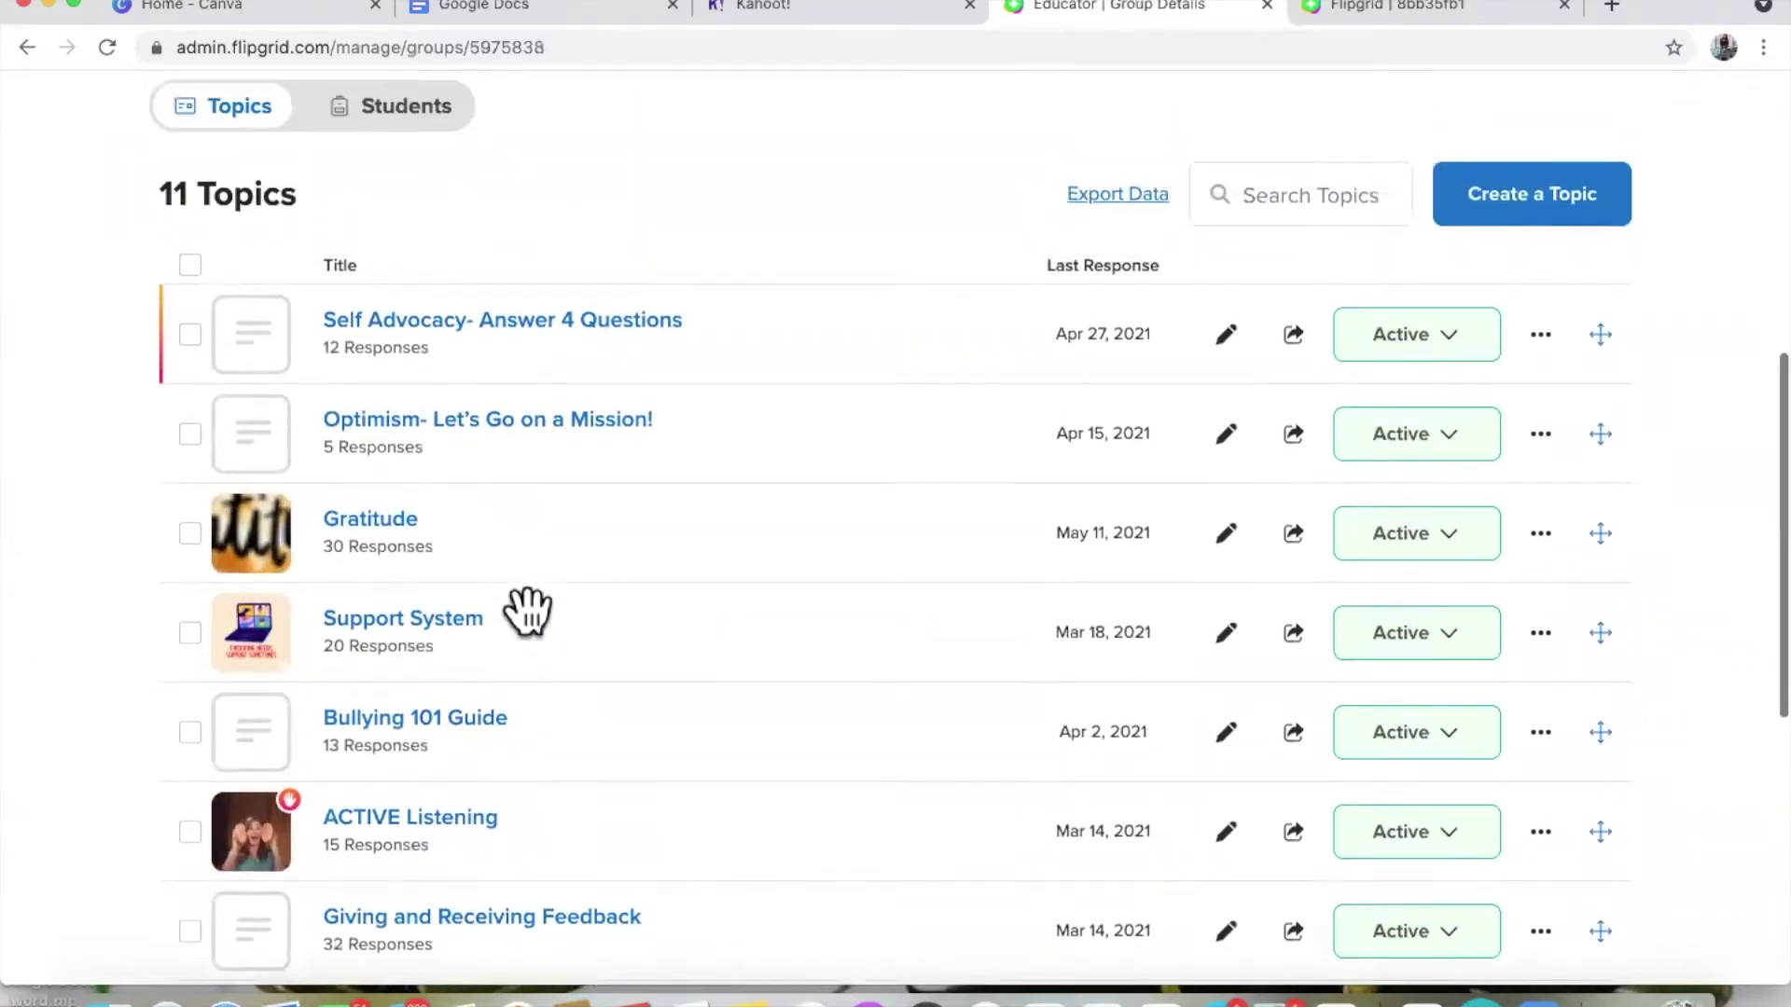
pyautogui.scroll(1, 528, 611)
pyautogui.click(495, 504)
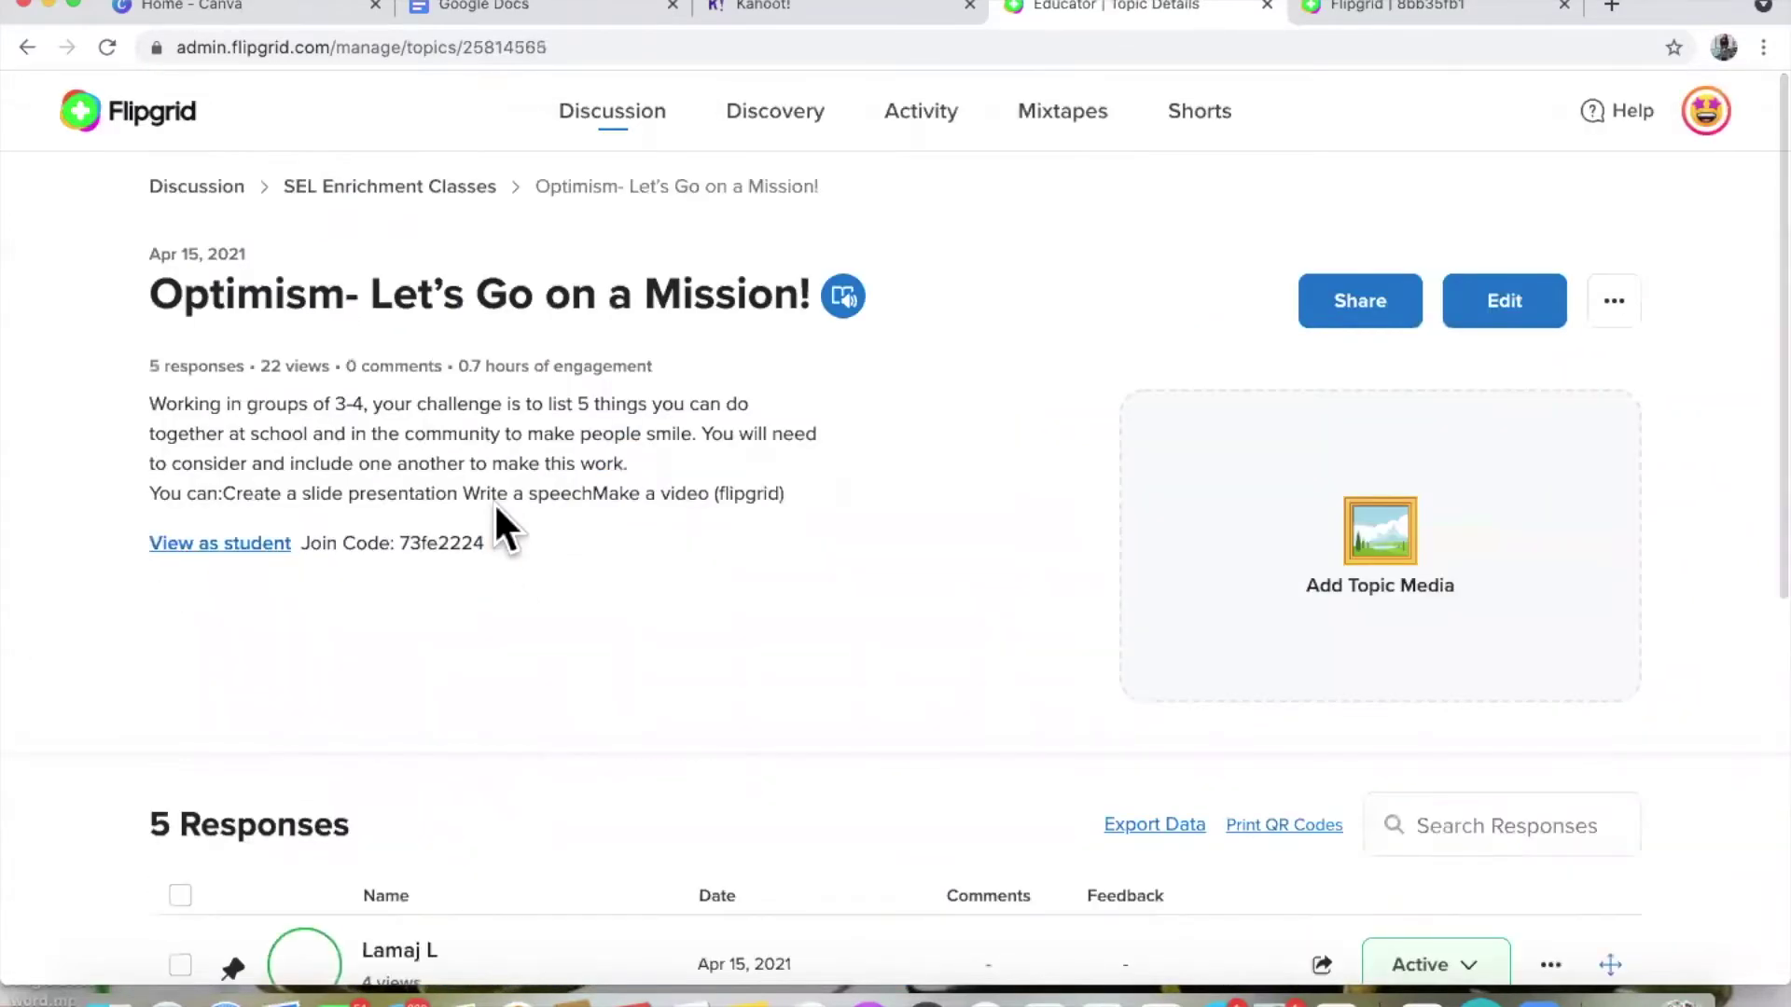
# Step: Scroll through the Optimism topic's description and its 5 responses
pyautogui.scroll(-3, 495, 504)
pyautogui.scroll(-4, 494, 502)
pyautogui.scroll(8, 495, 504)
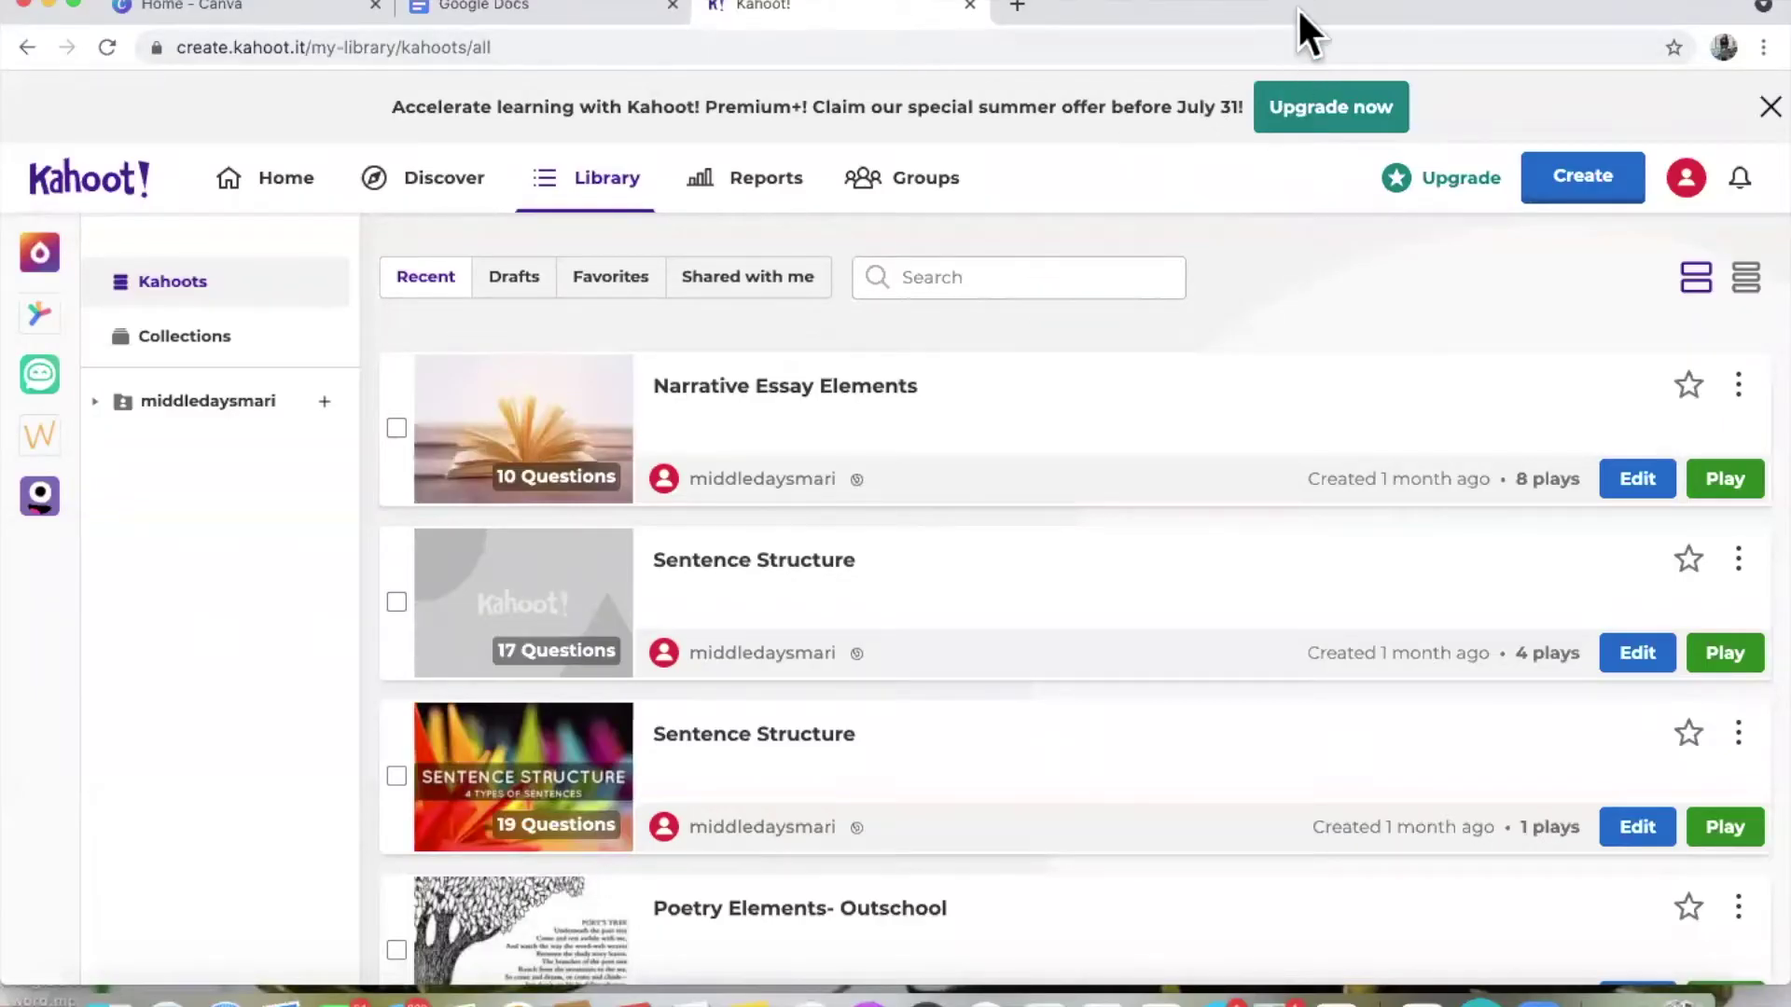
# Step: Host the Narrative Essay Elements kahoot and advance from question one's results to the scoreboard
pyautogui.click(789, 385)
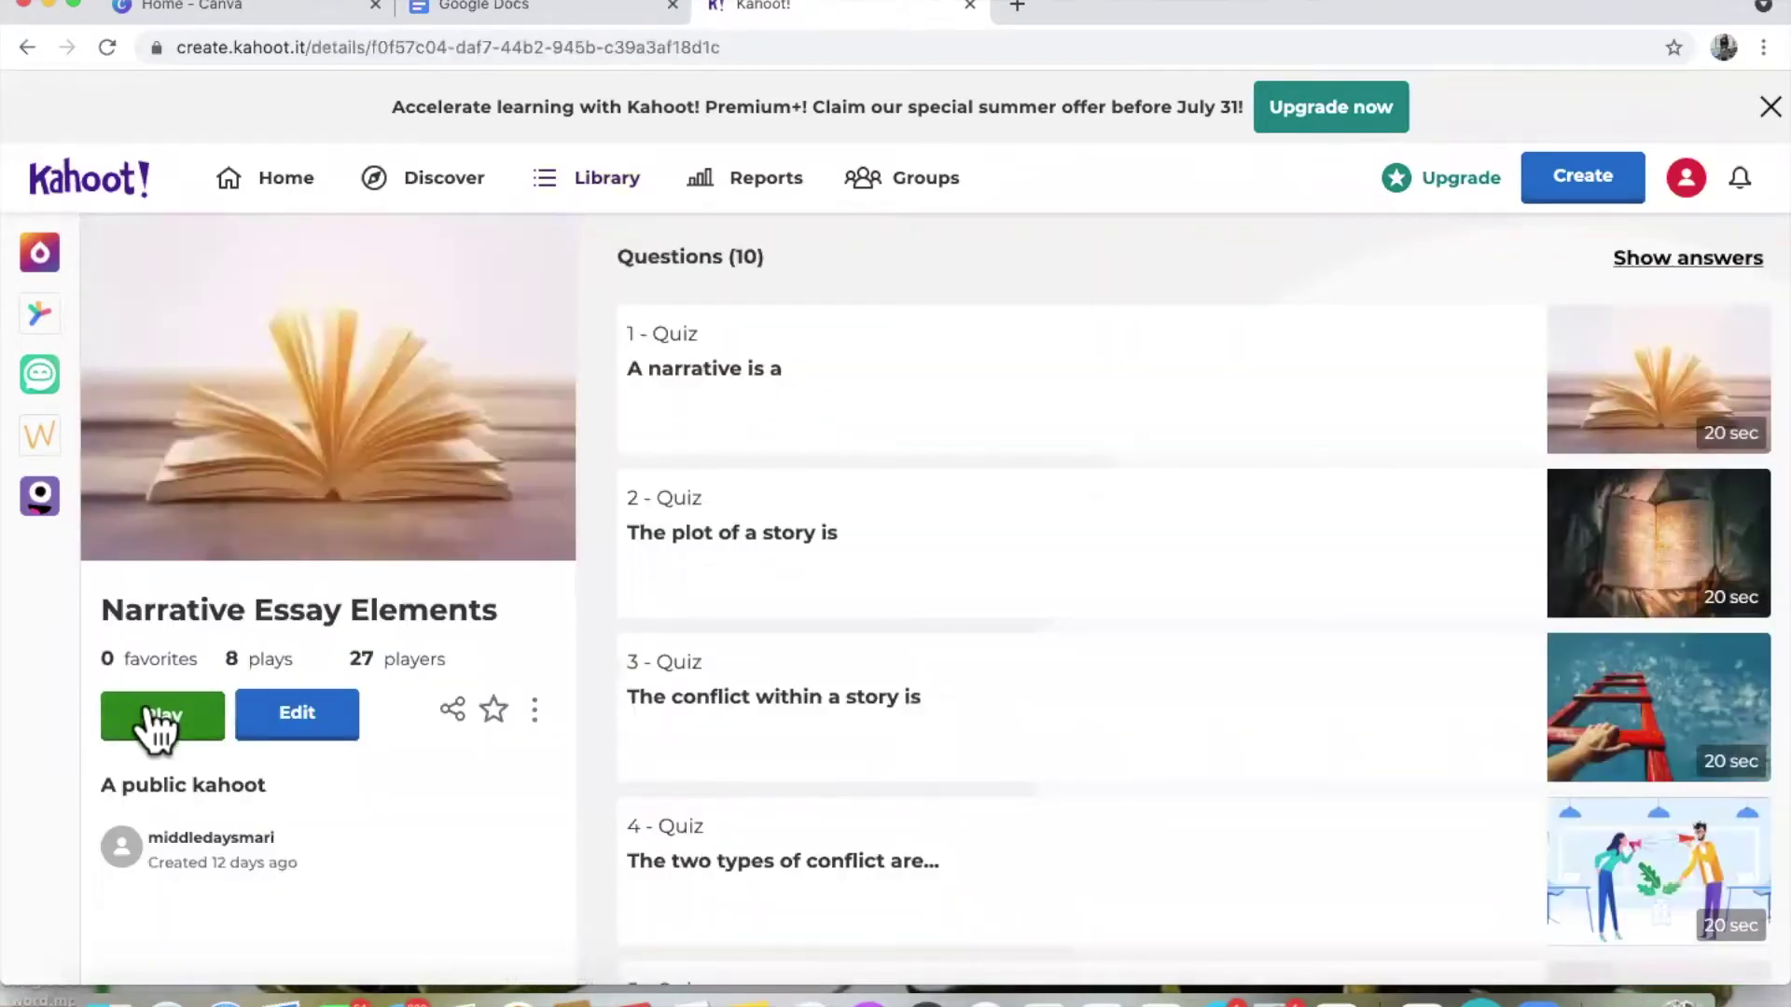
pyautogui.click(157, 718)
pyautogui.click(670, 532)
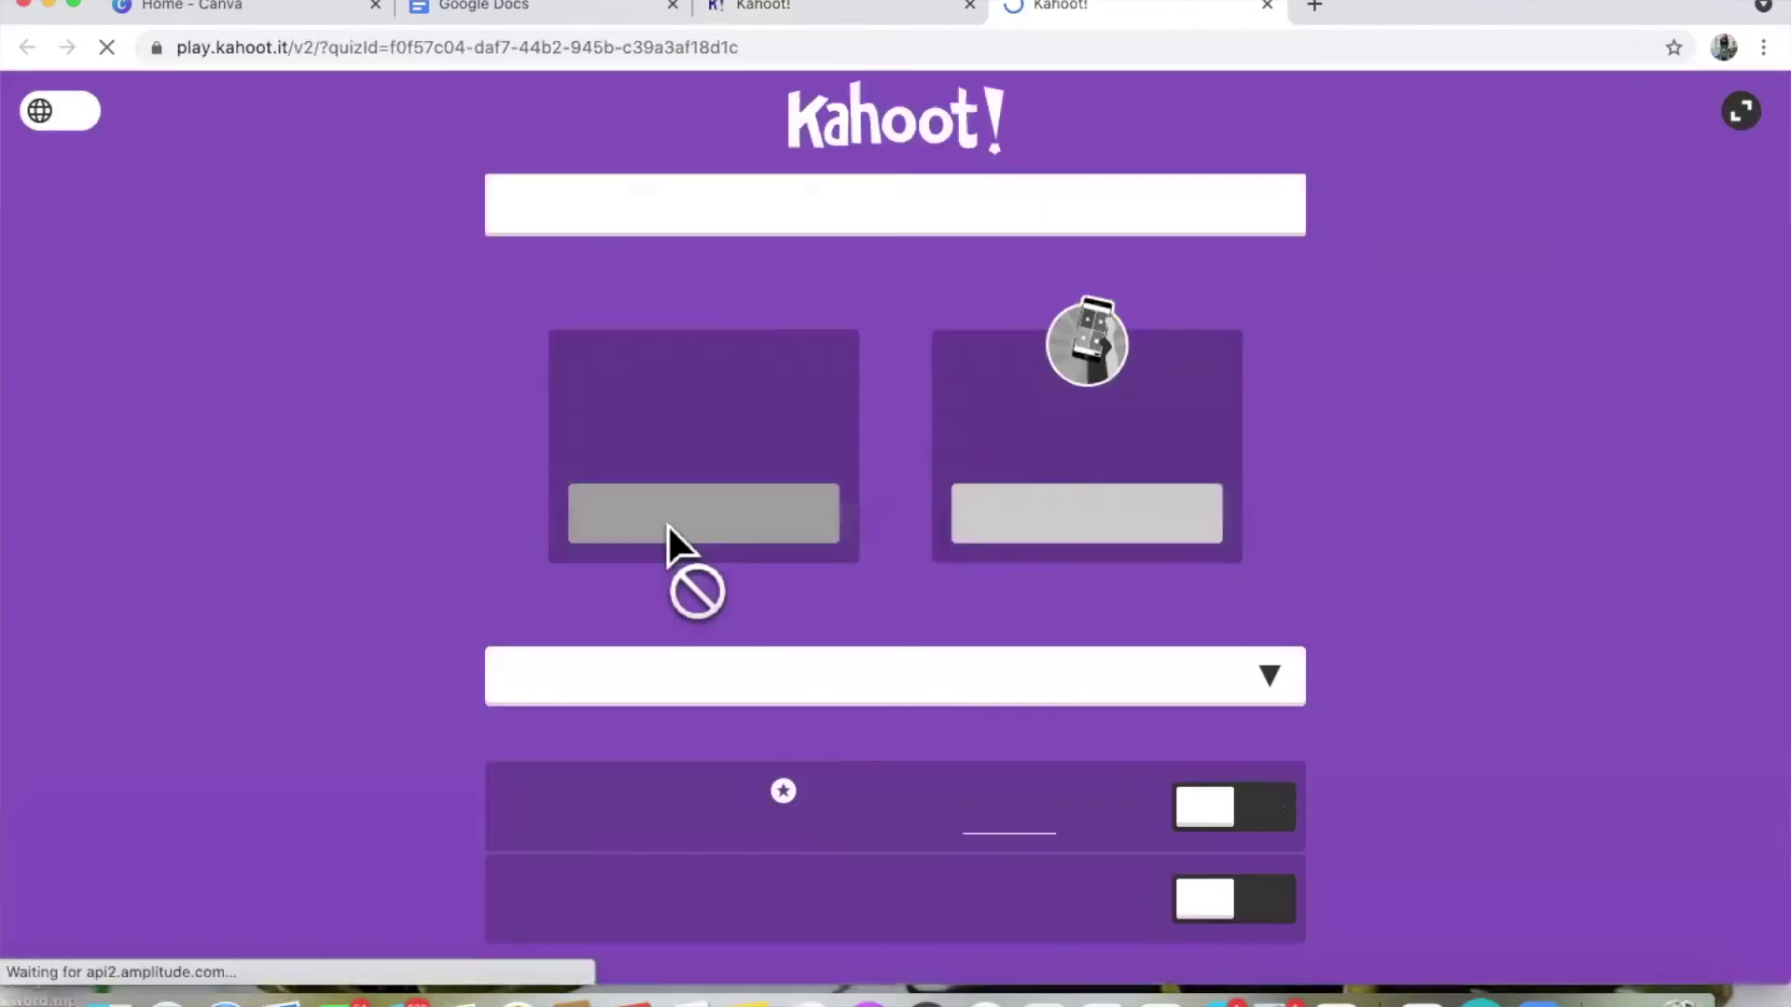
pyautogui.scroll(-6, 851, 607)
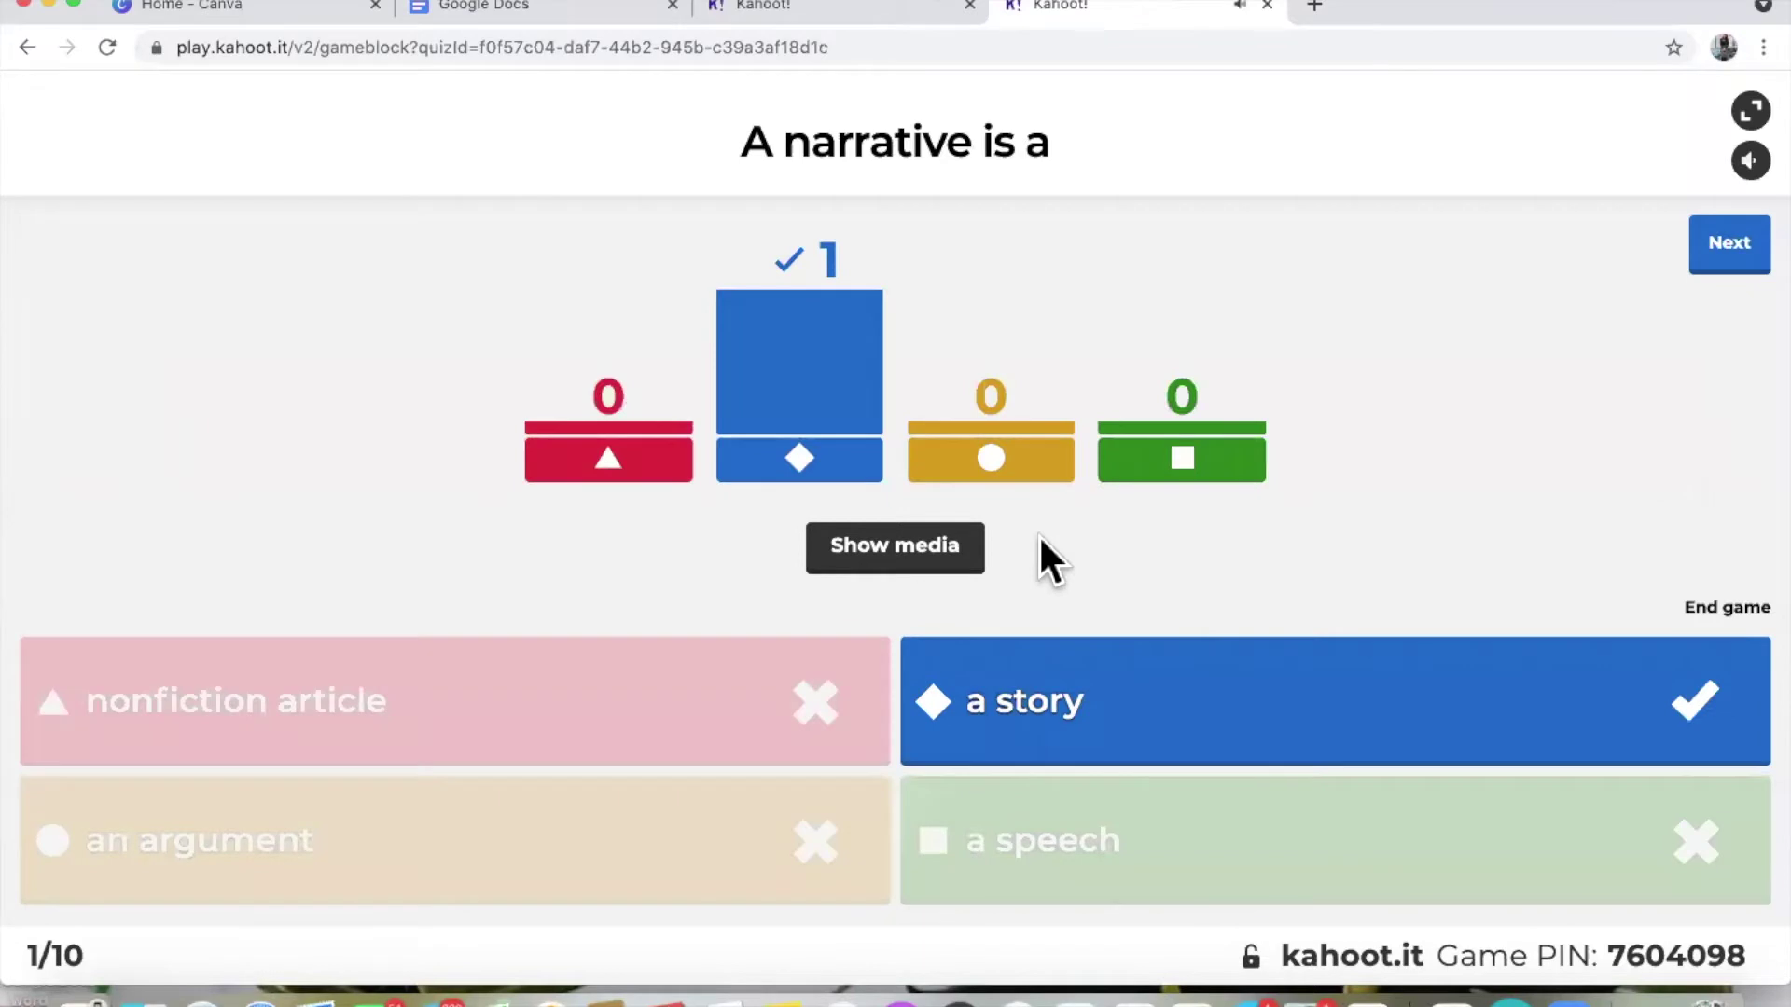
pyautogui.click(1720, 266)
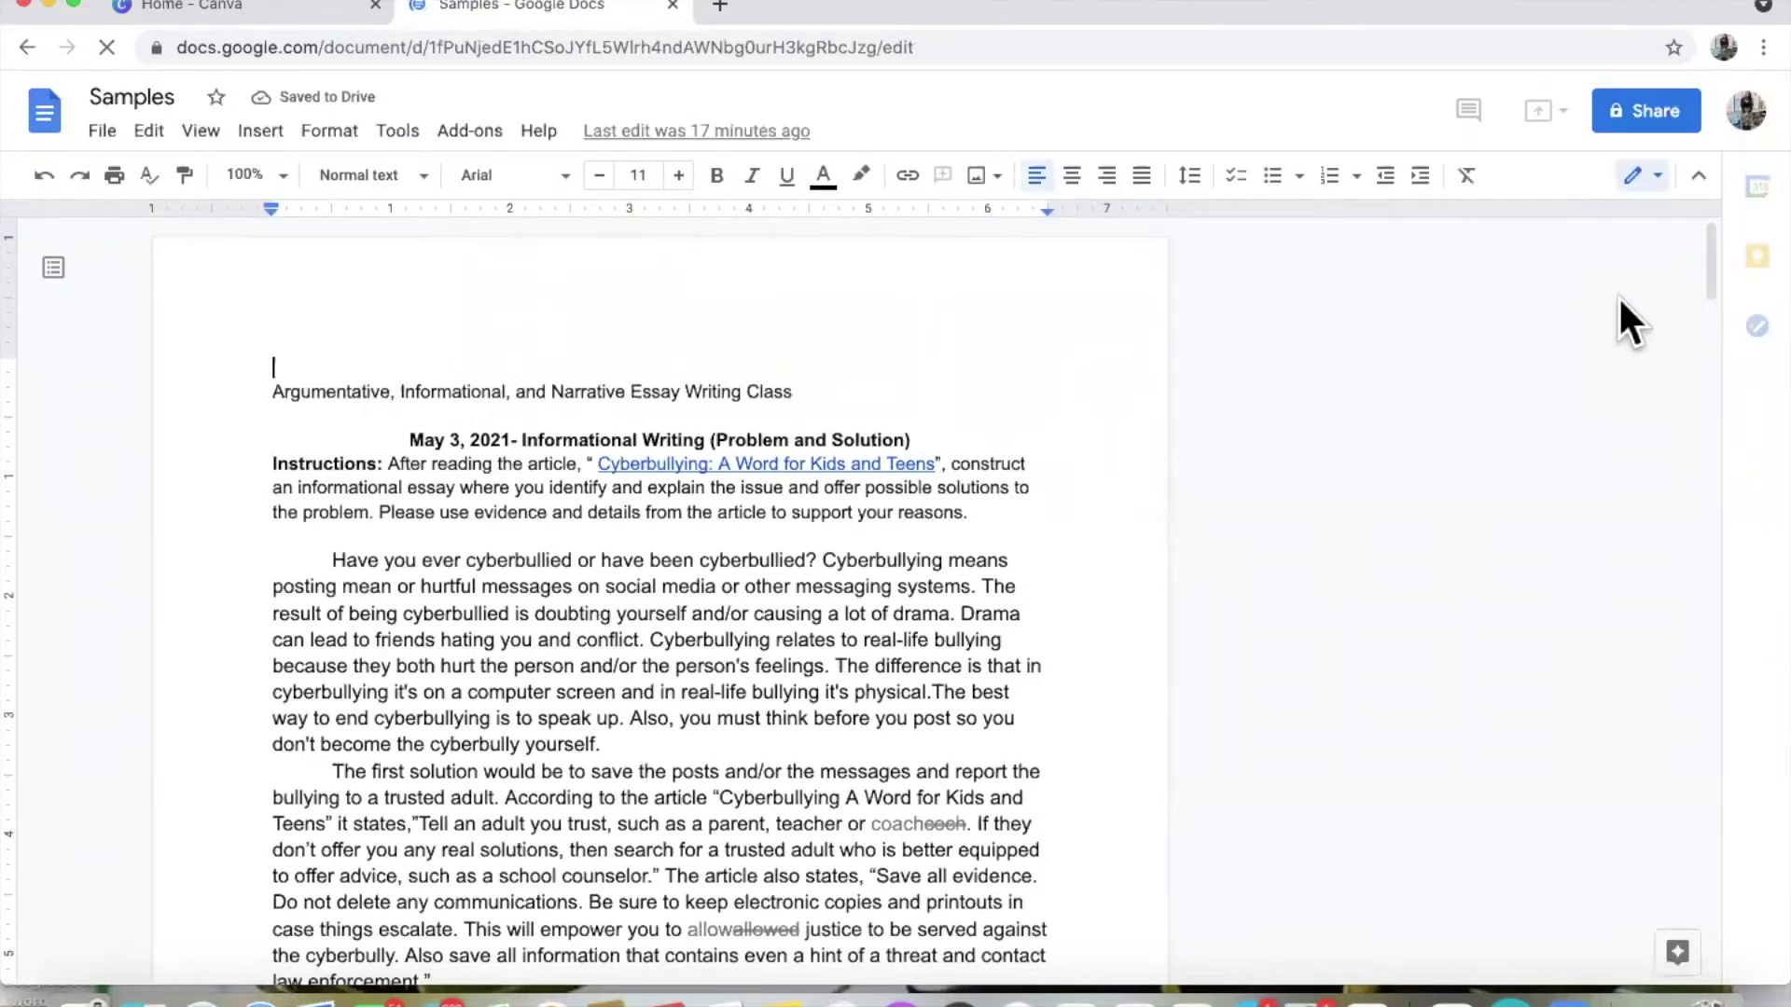
# Step: Turn on Suggesting mode and suggest 'cyberbullying' in place of the misspelled 'cyberbullyingef'
pyautogui.click(1634, 175)
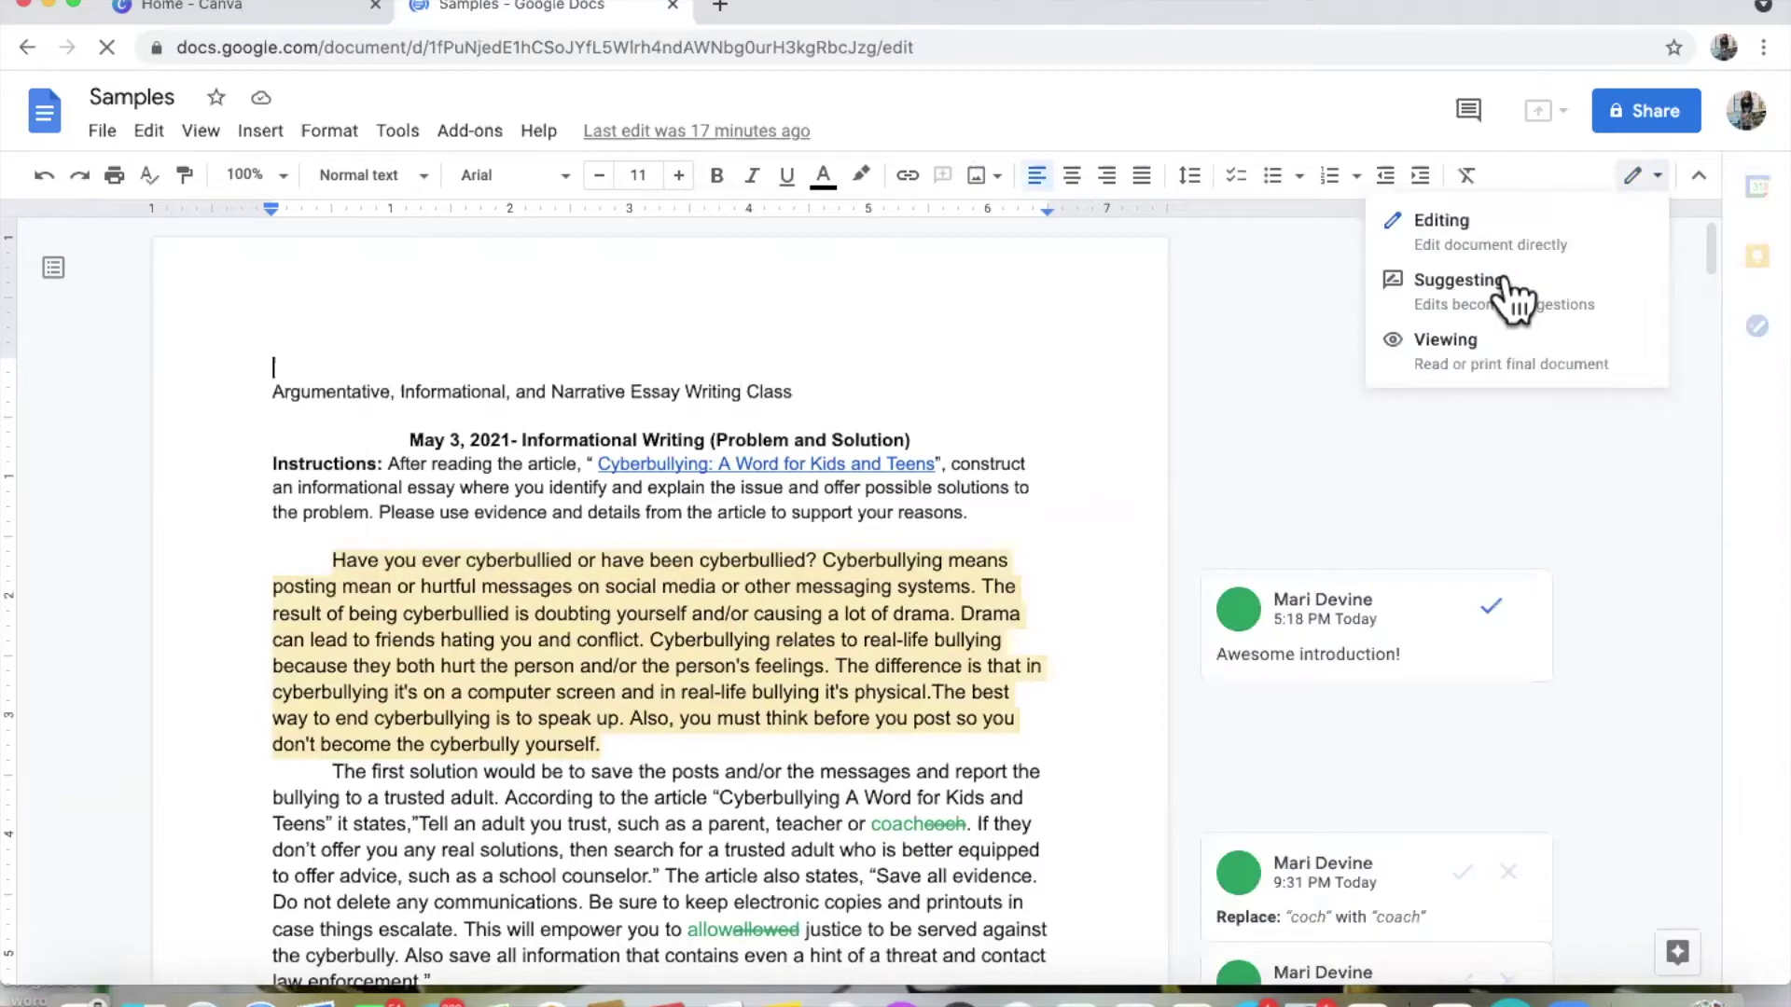
pyautogui.click(1436, 315)
pyautogui.scroll(-5, 1029, 676)
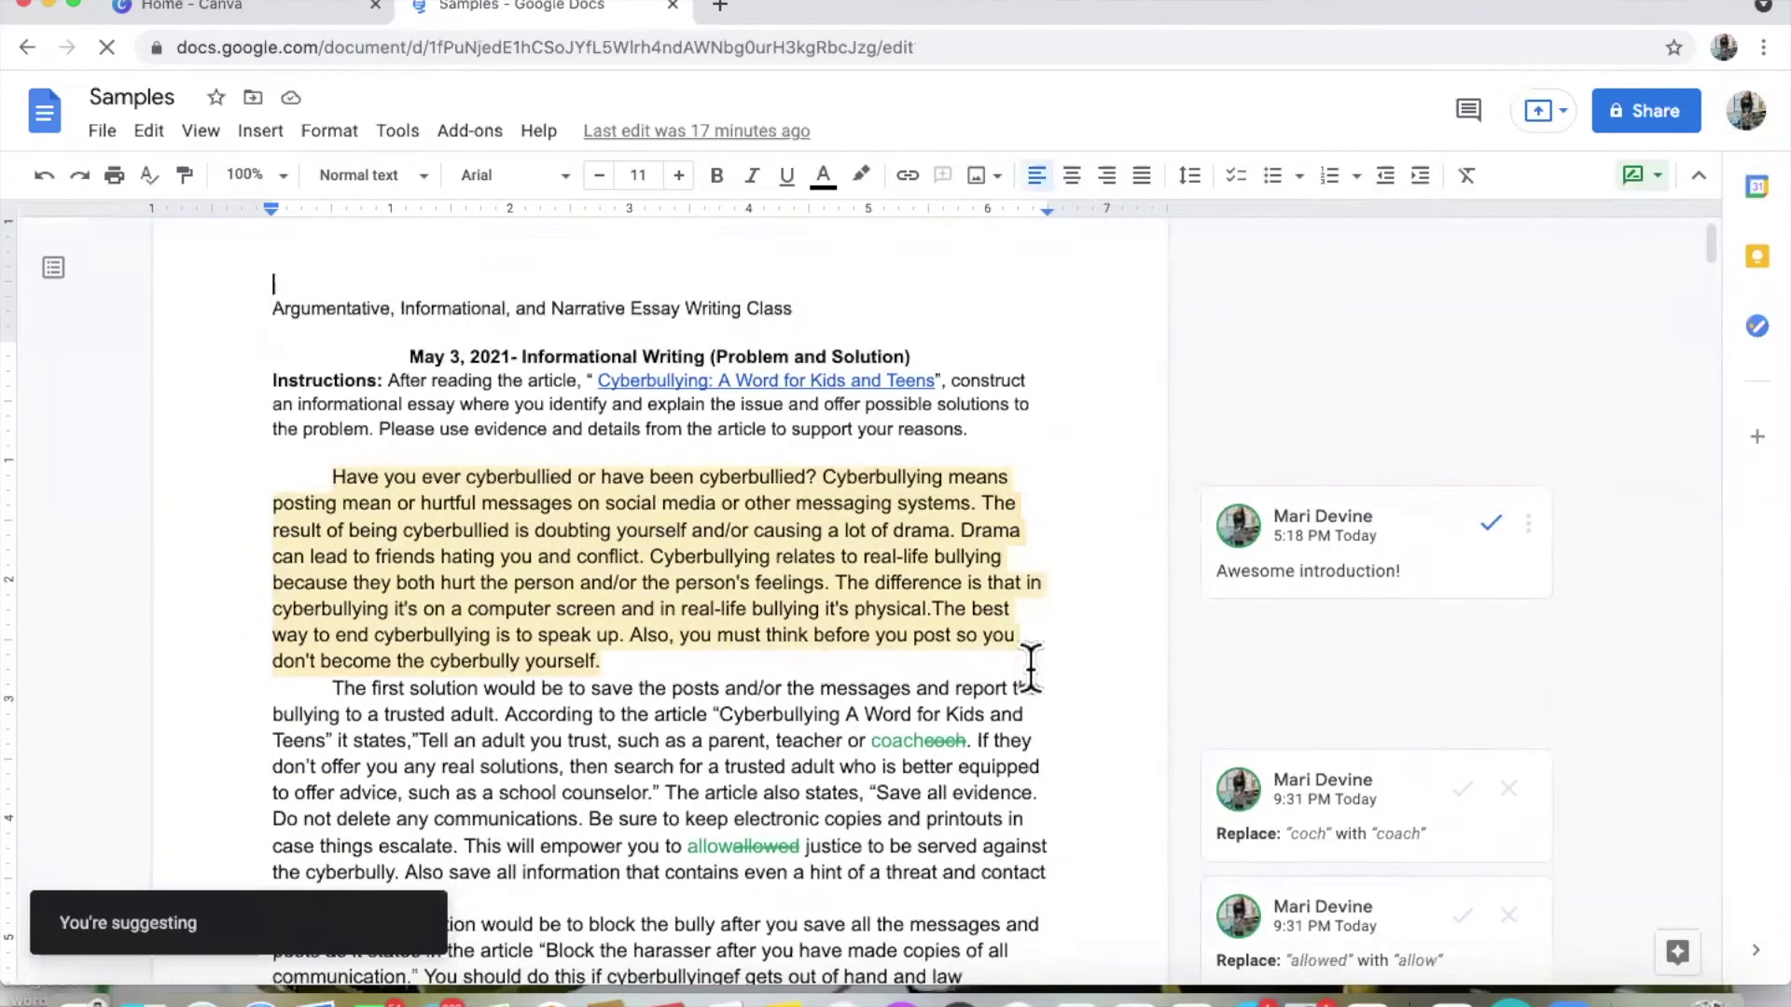
pyautogui.scroll(-2, 1031, 670)
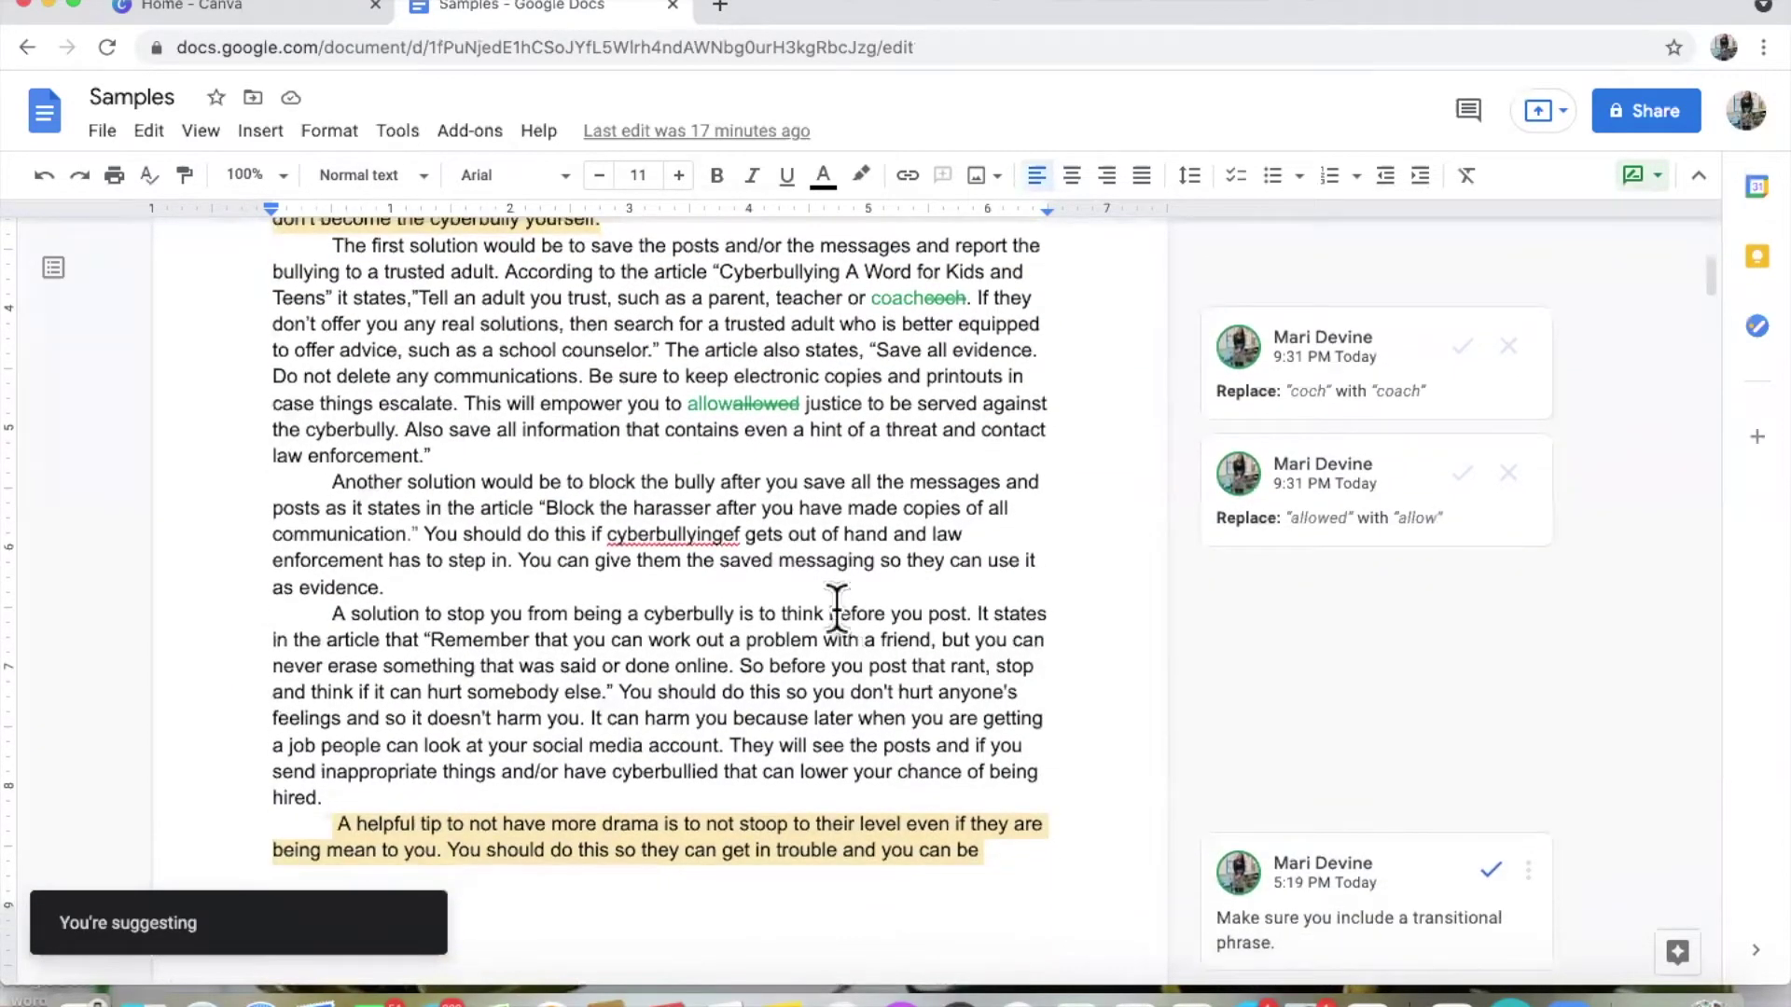
pyautogui.rightClick(695, 541)
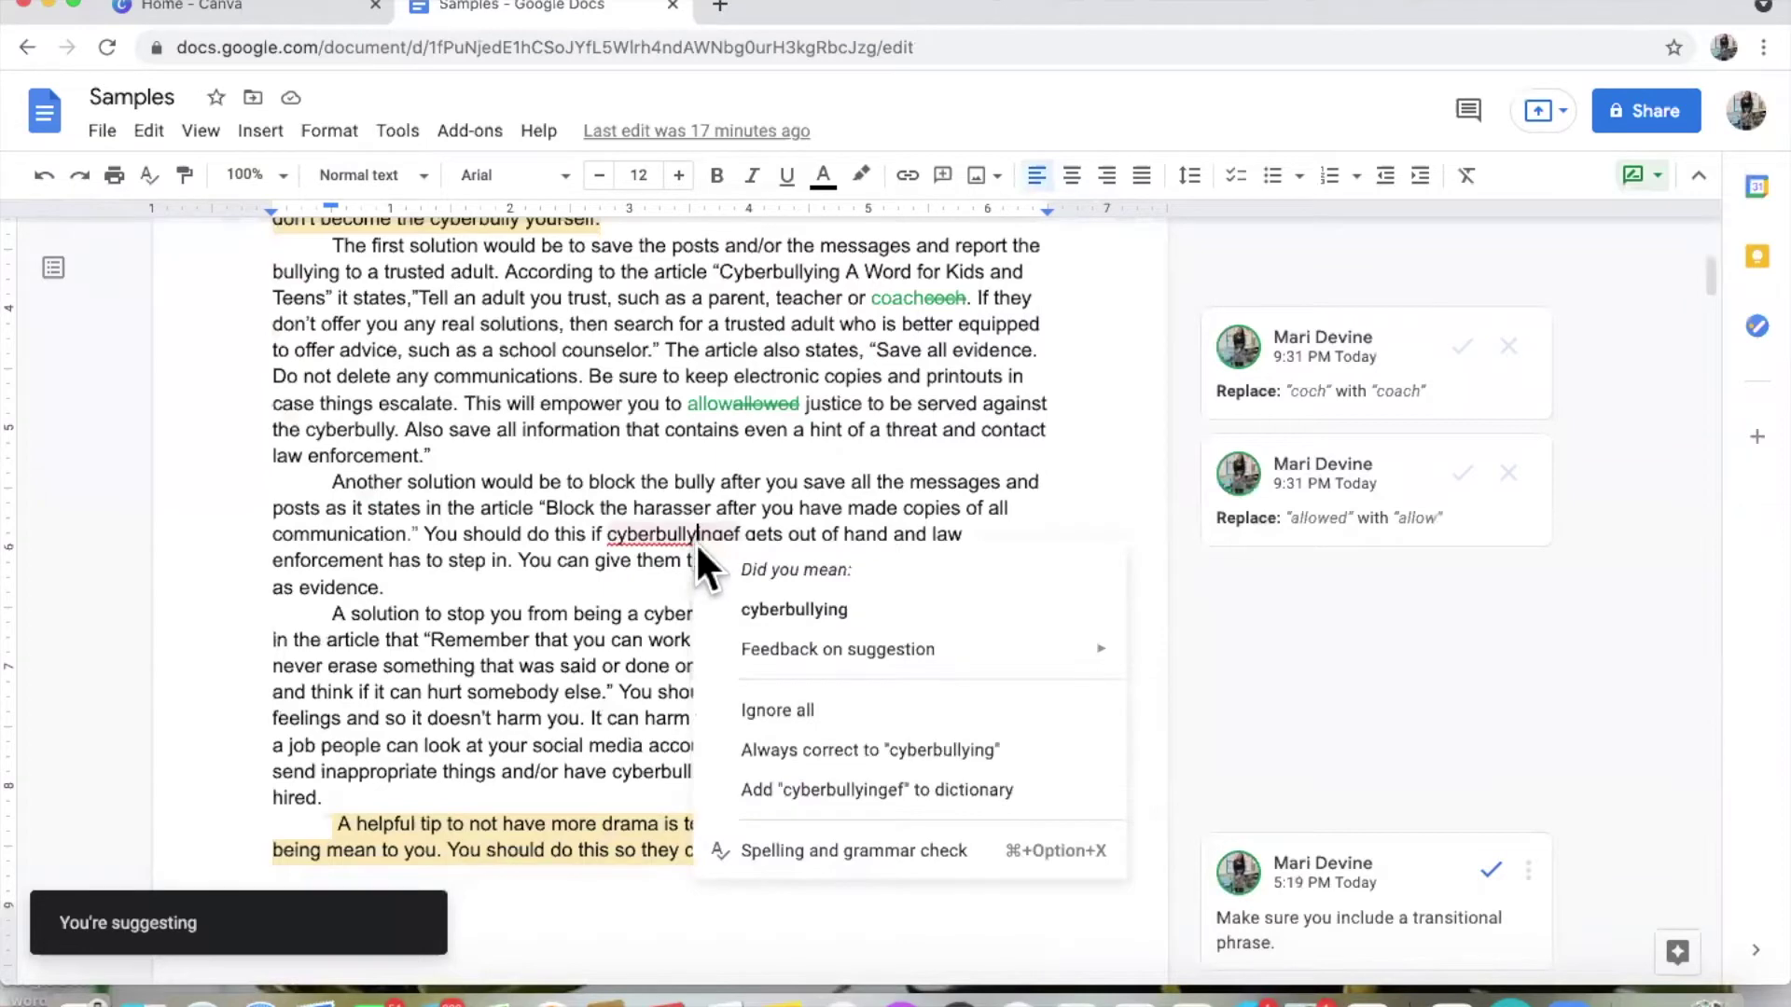
pyautogui.click(755, 615)
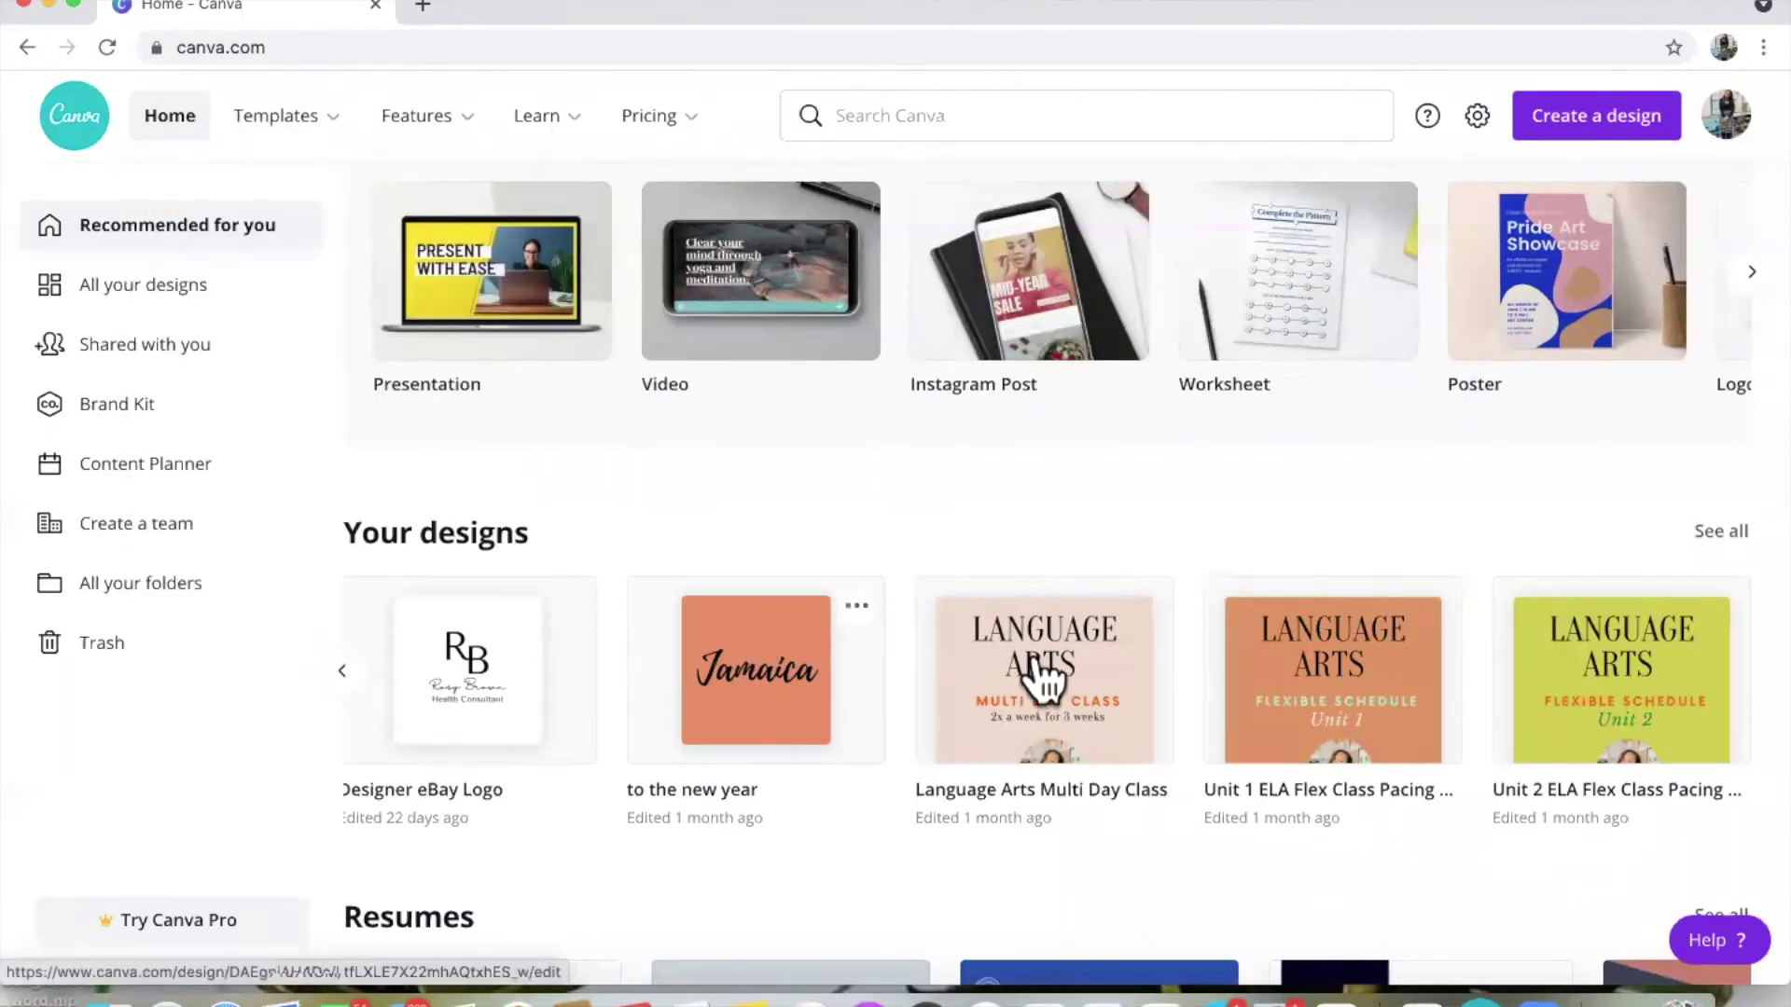
# Step: Open the Language Arts Multi Day Class design and scroll down to Page 3
pyautogui.click(1046, 653)
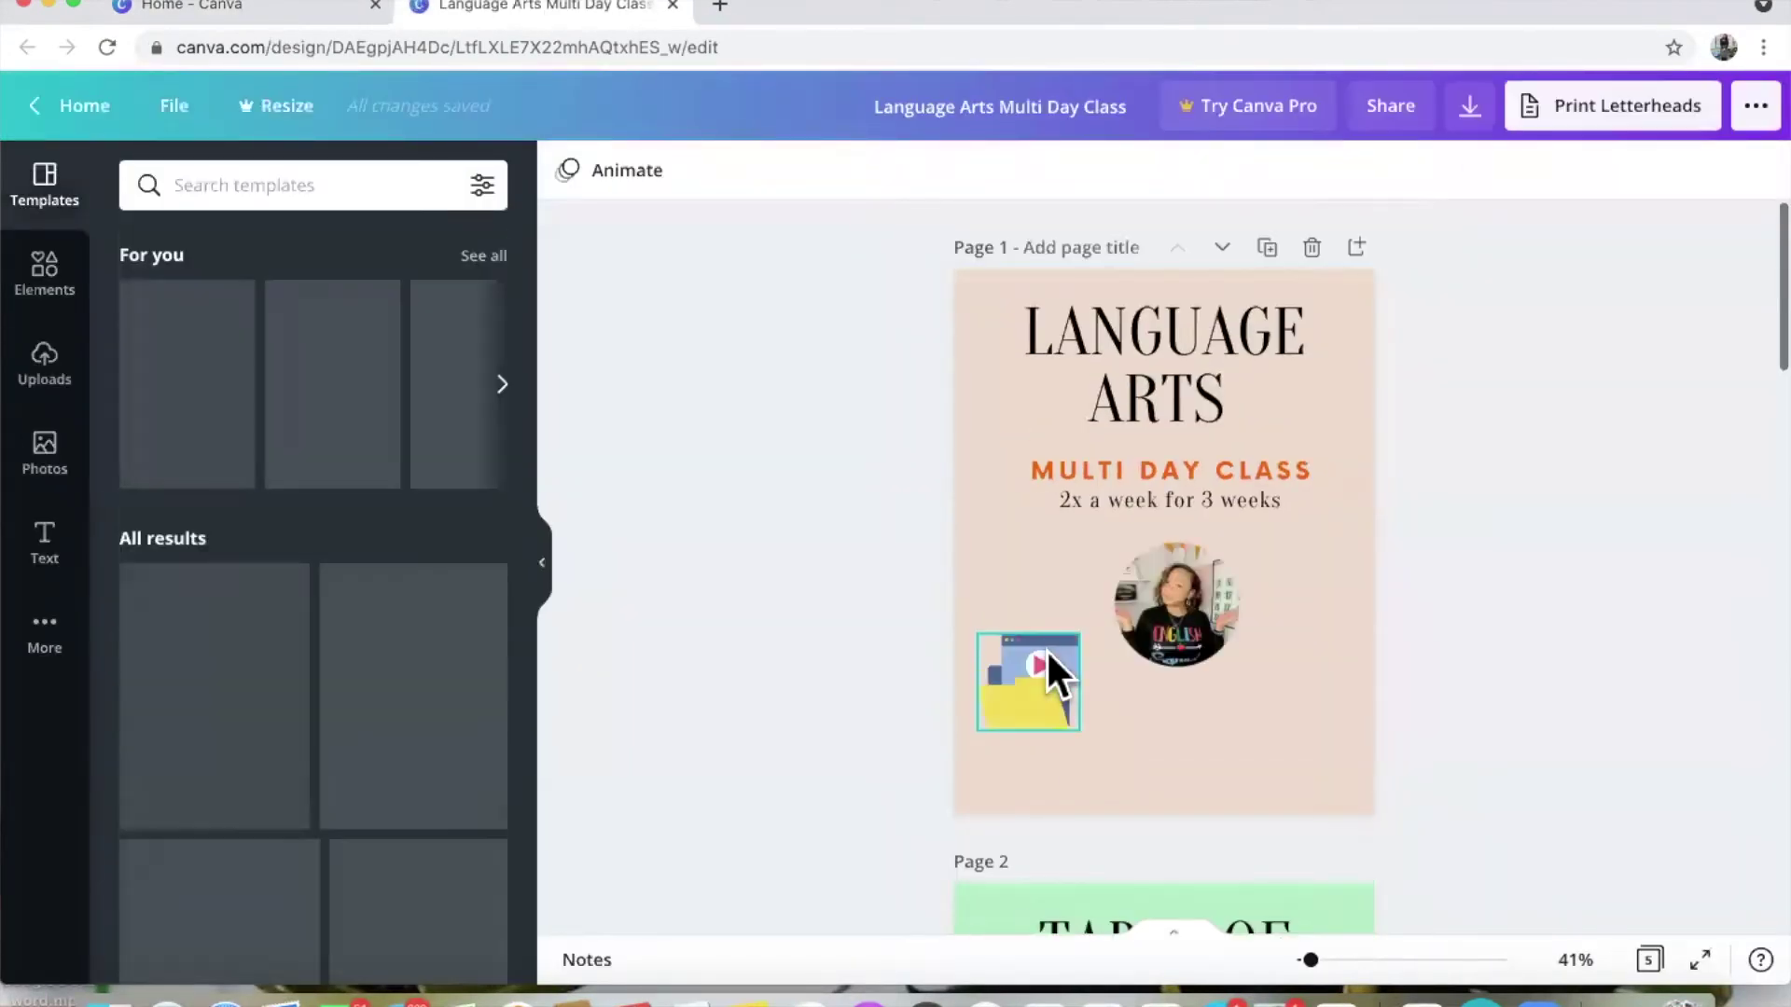
pyautogui.scroll(-4, 1109, 524)
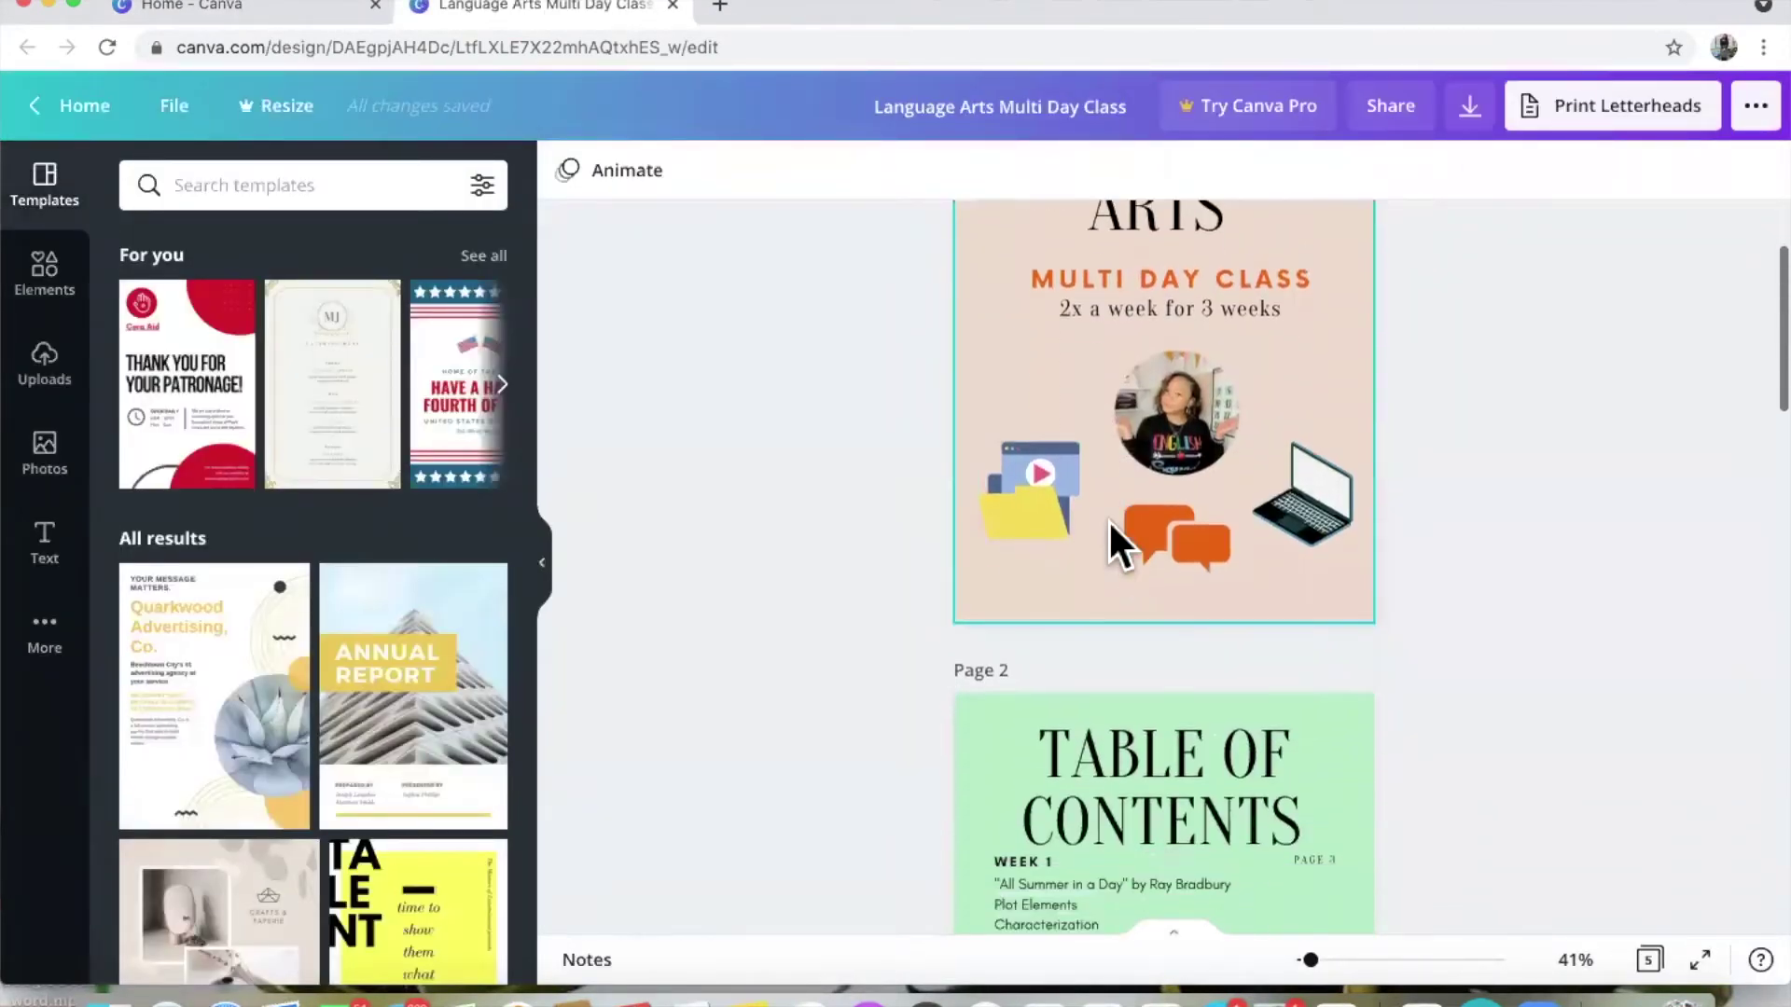
pyautogui.scroll(-8, 1110, 522)
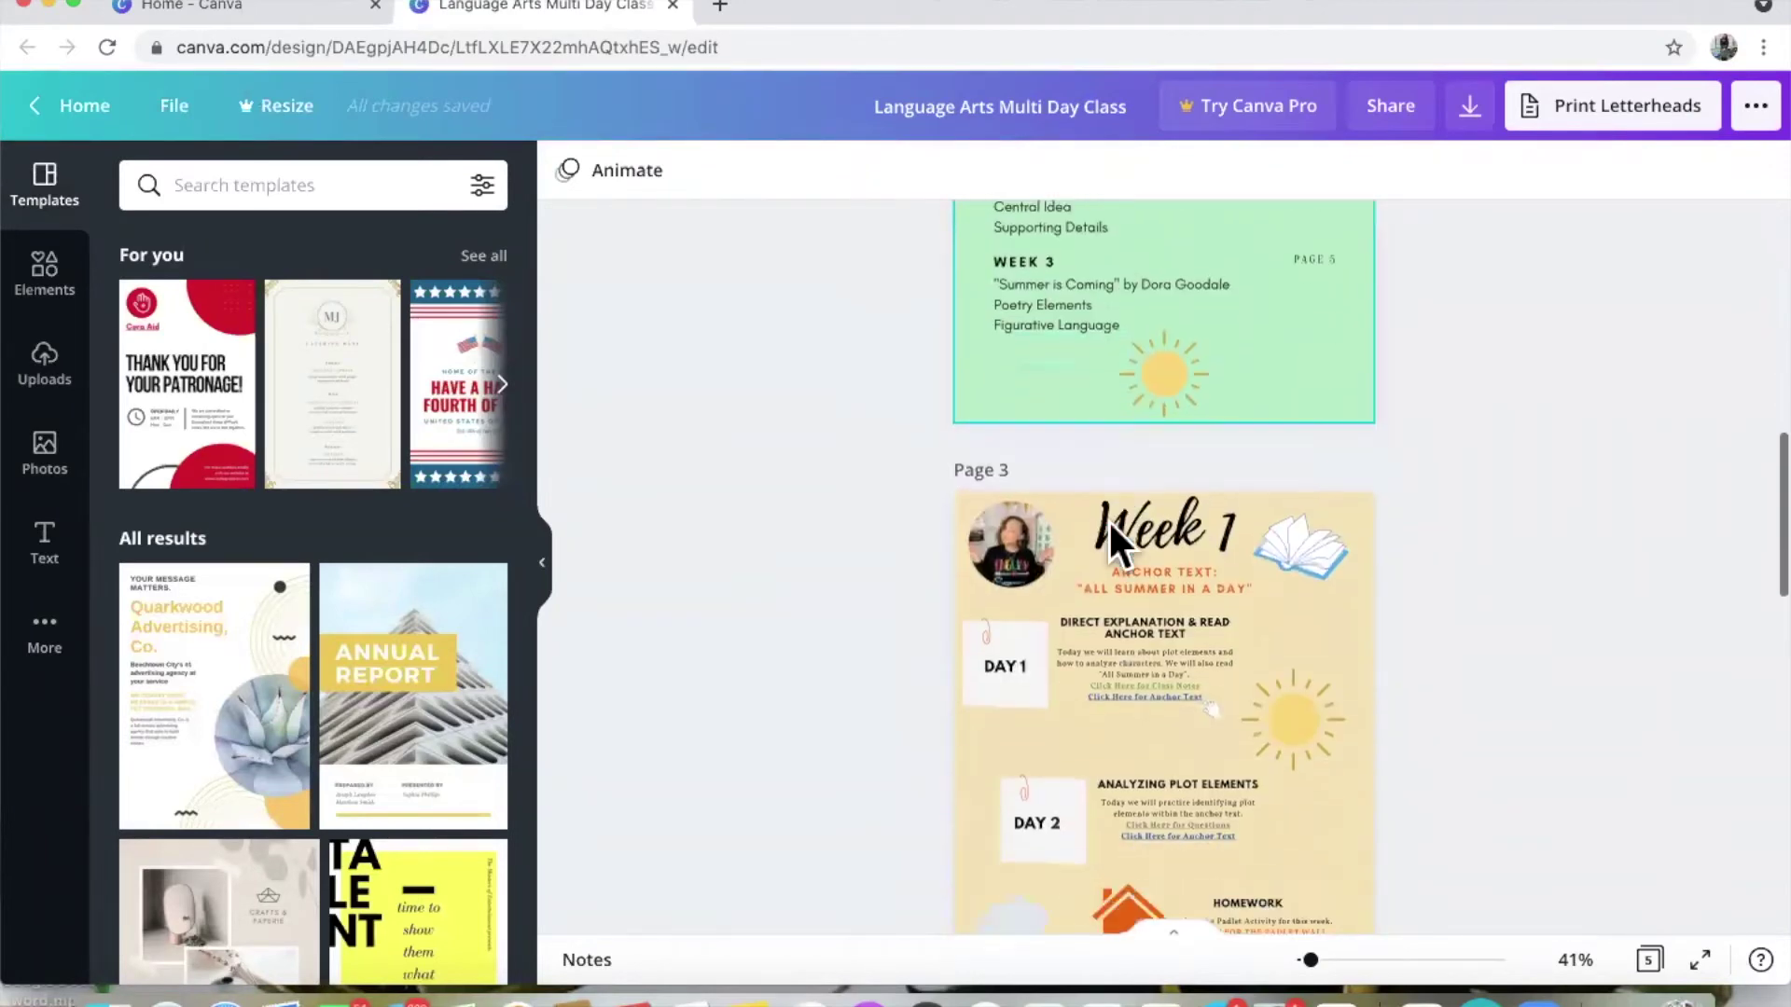
pyautogui.scroll(5, 1108, 519)
pyautogui.scroll(-6, 1108, 518)
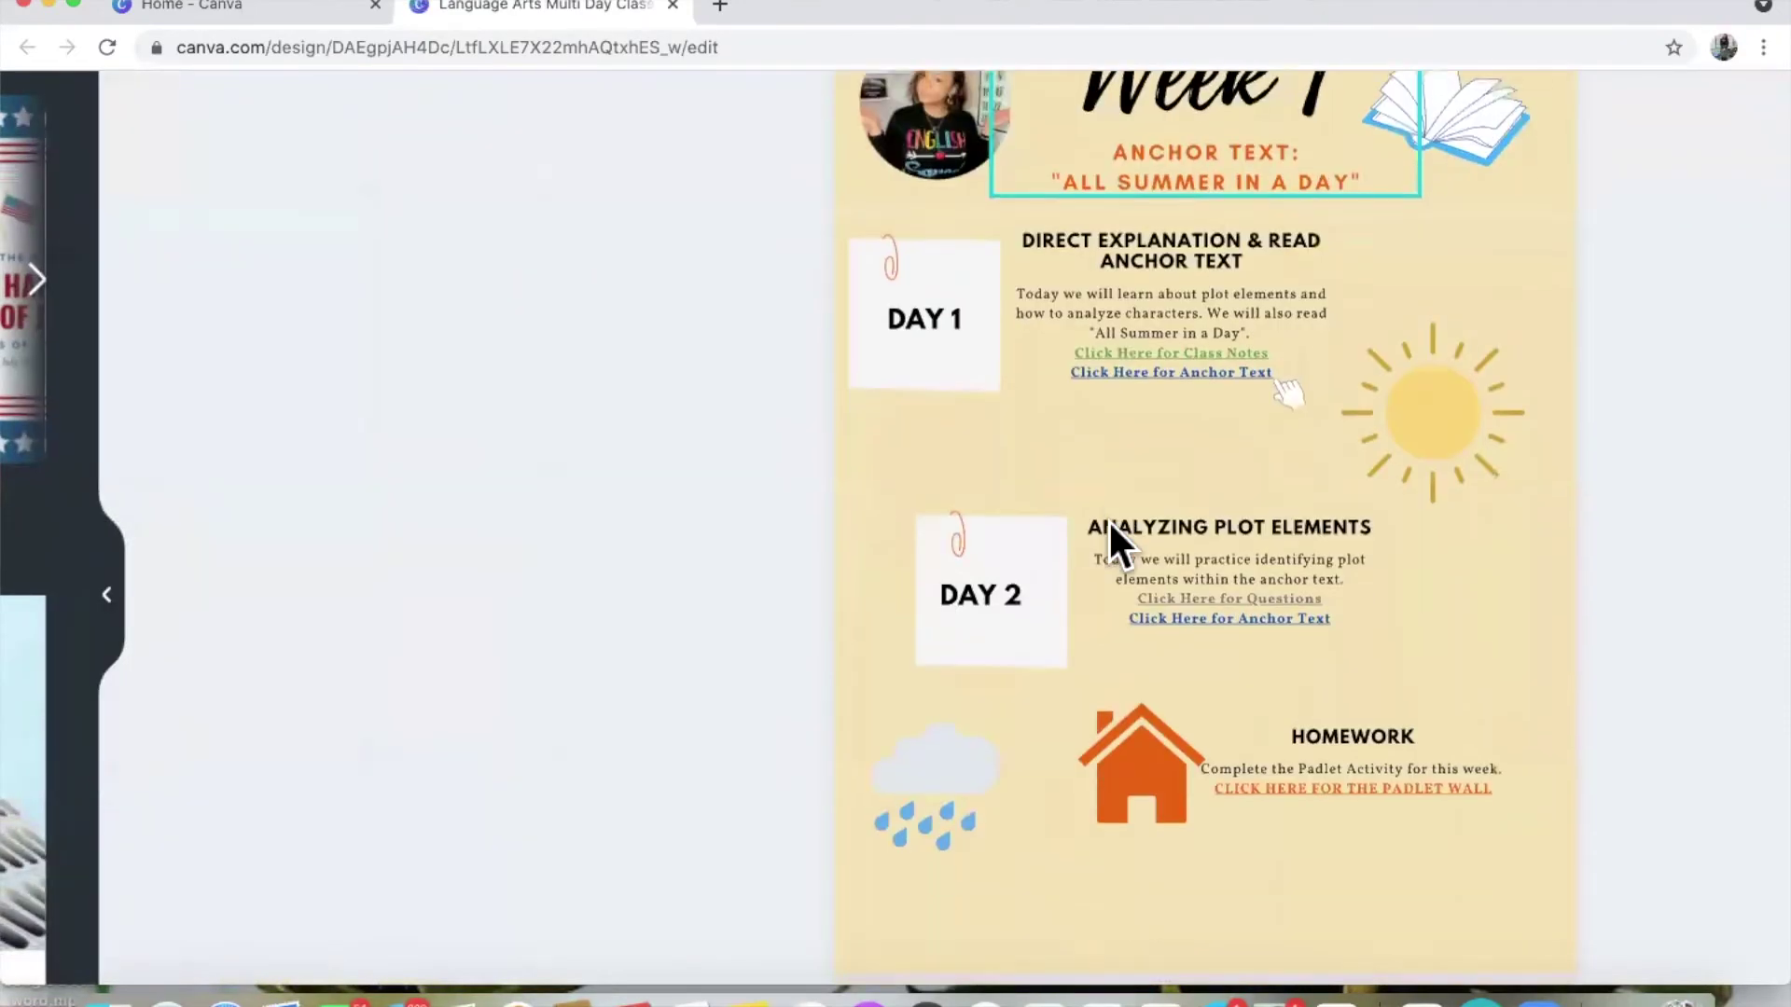
pyautogui.scroll(-1, 1107, 519)
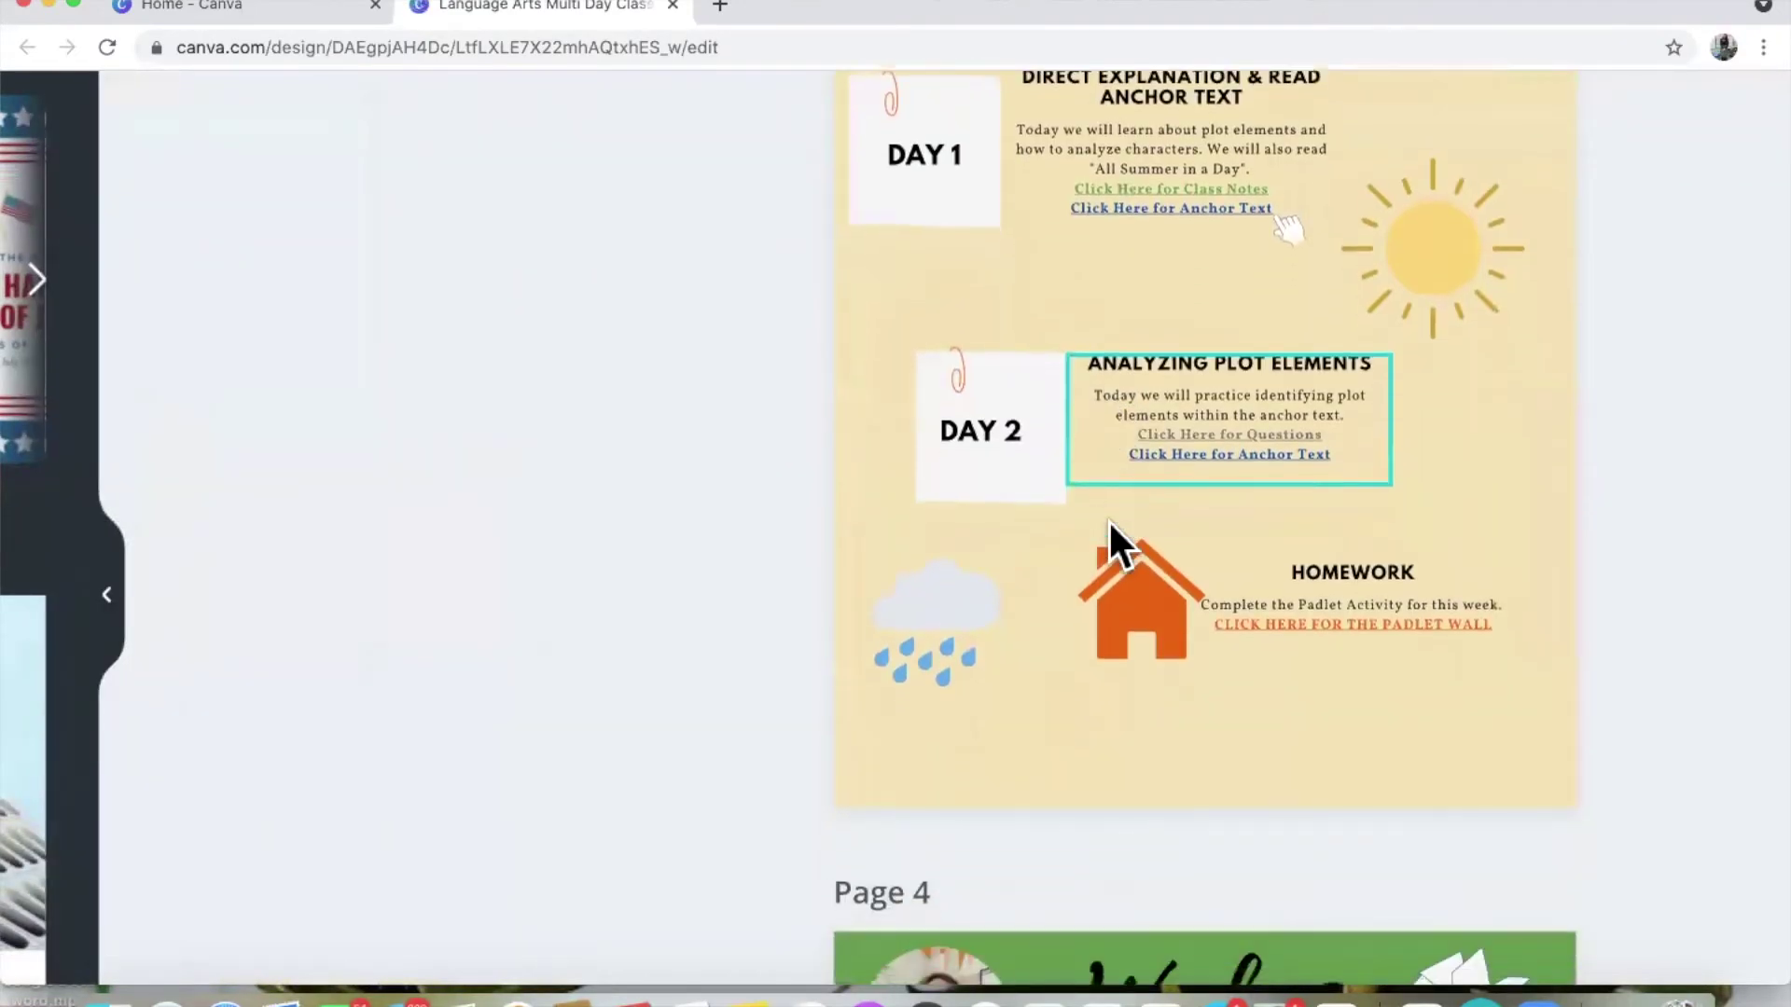
# Step: Open the Day 2 Anchor Text link in a new tab to view the All Summer in a Day PDF
pyautogui.click(1211, 454)
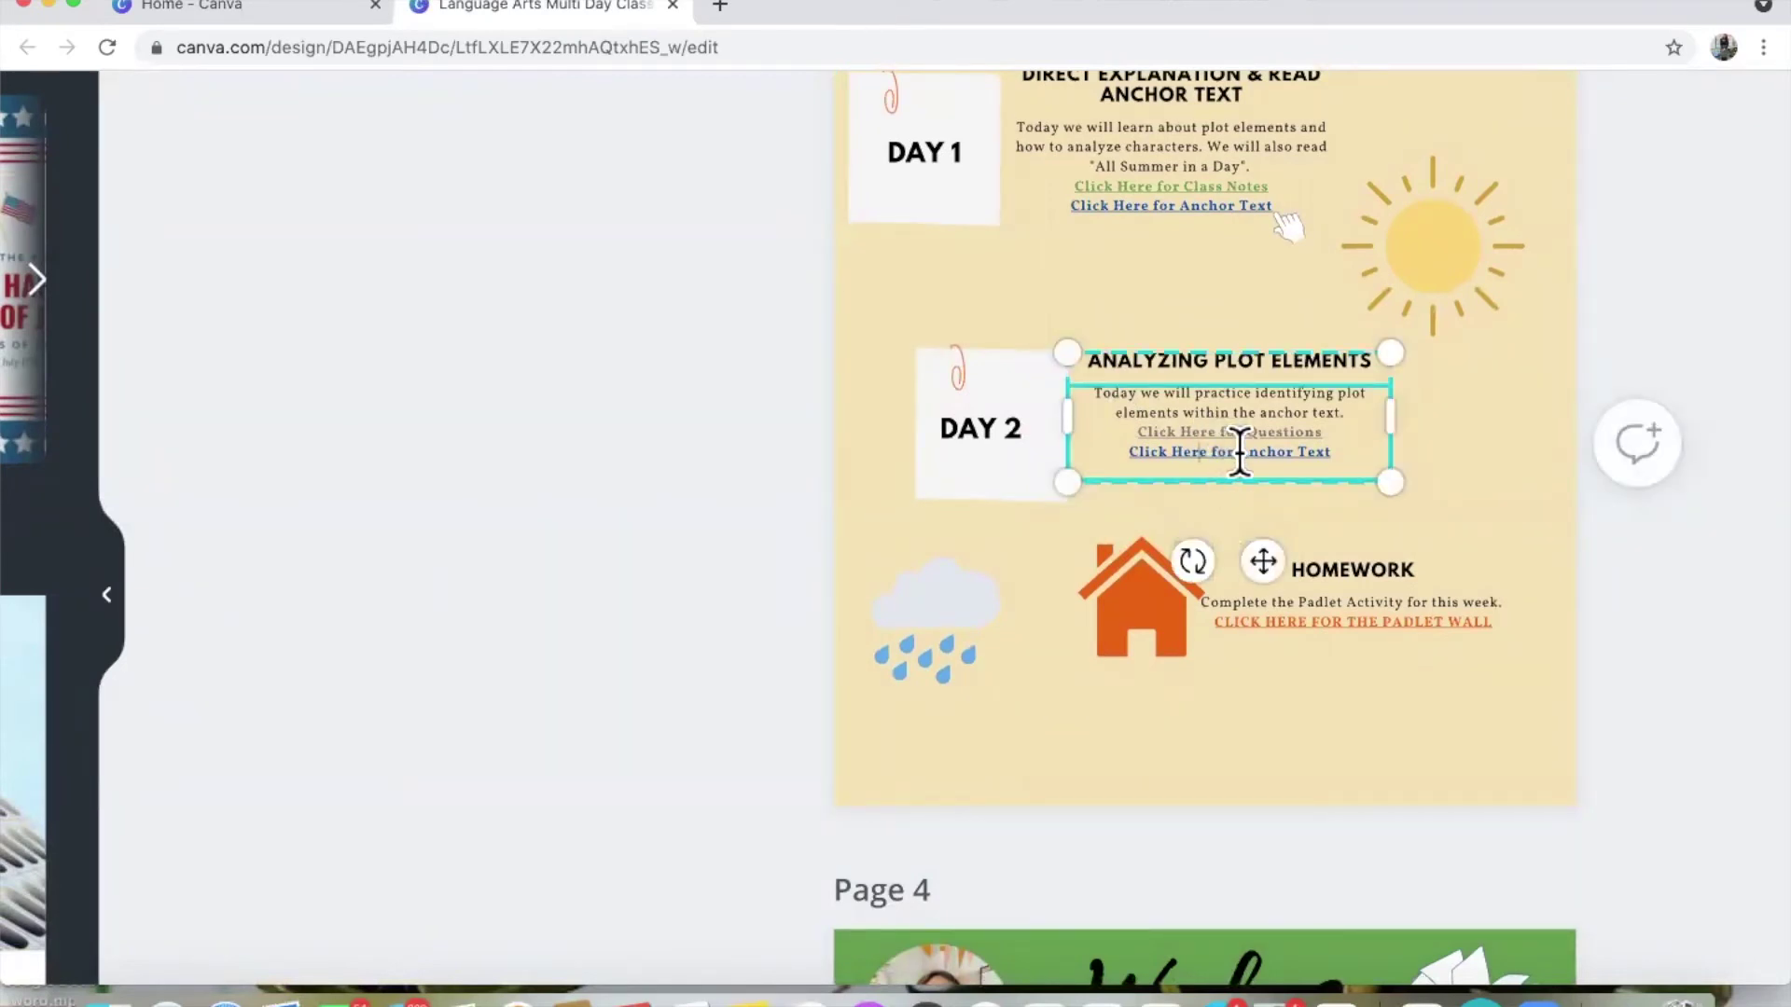
pyautogui.rightClick(1238, 453)
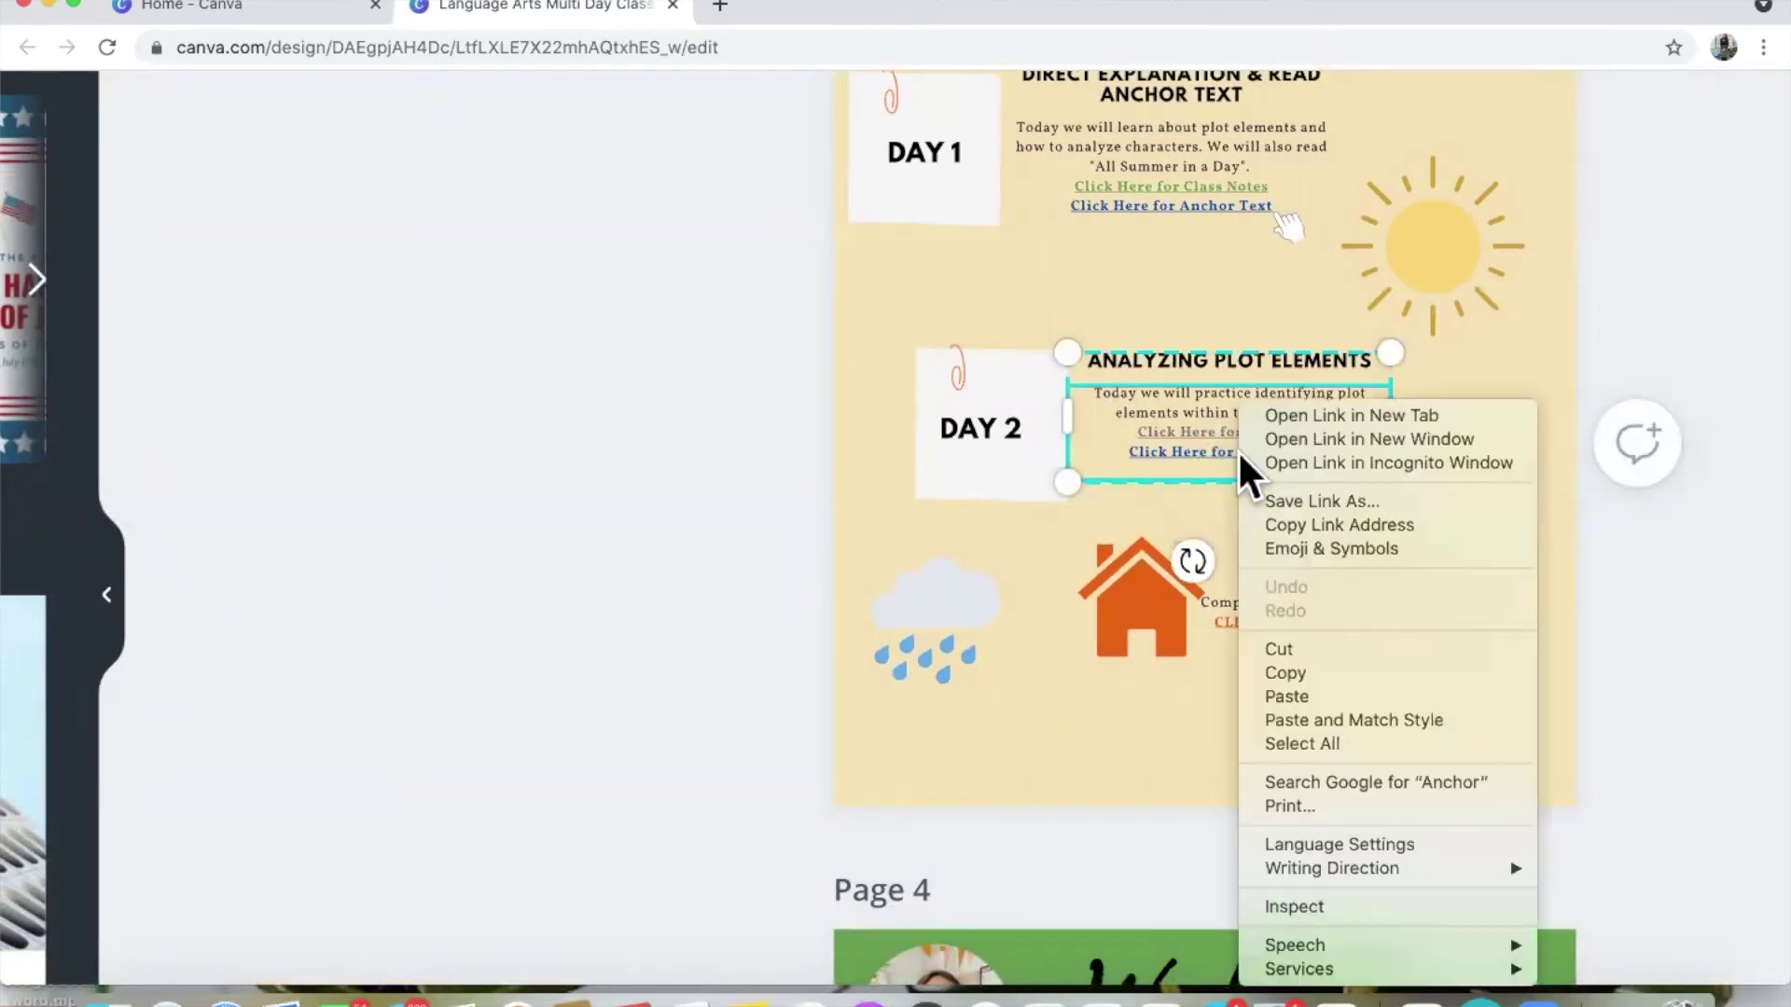
pyautogui.click(1300, 416)
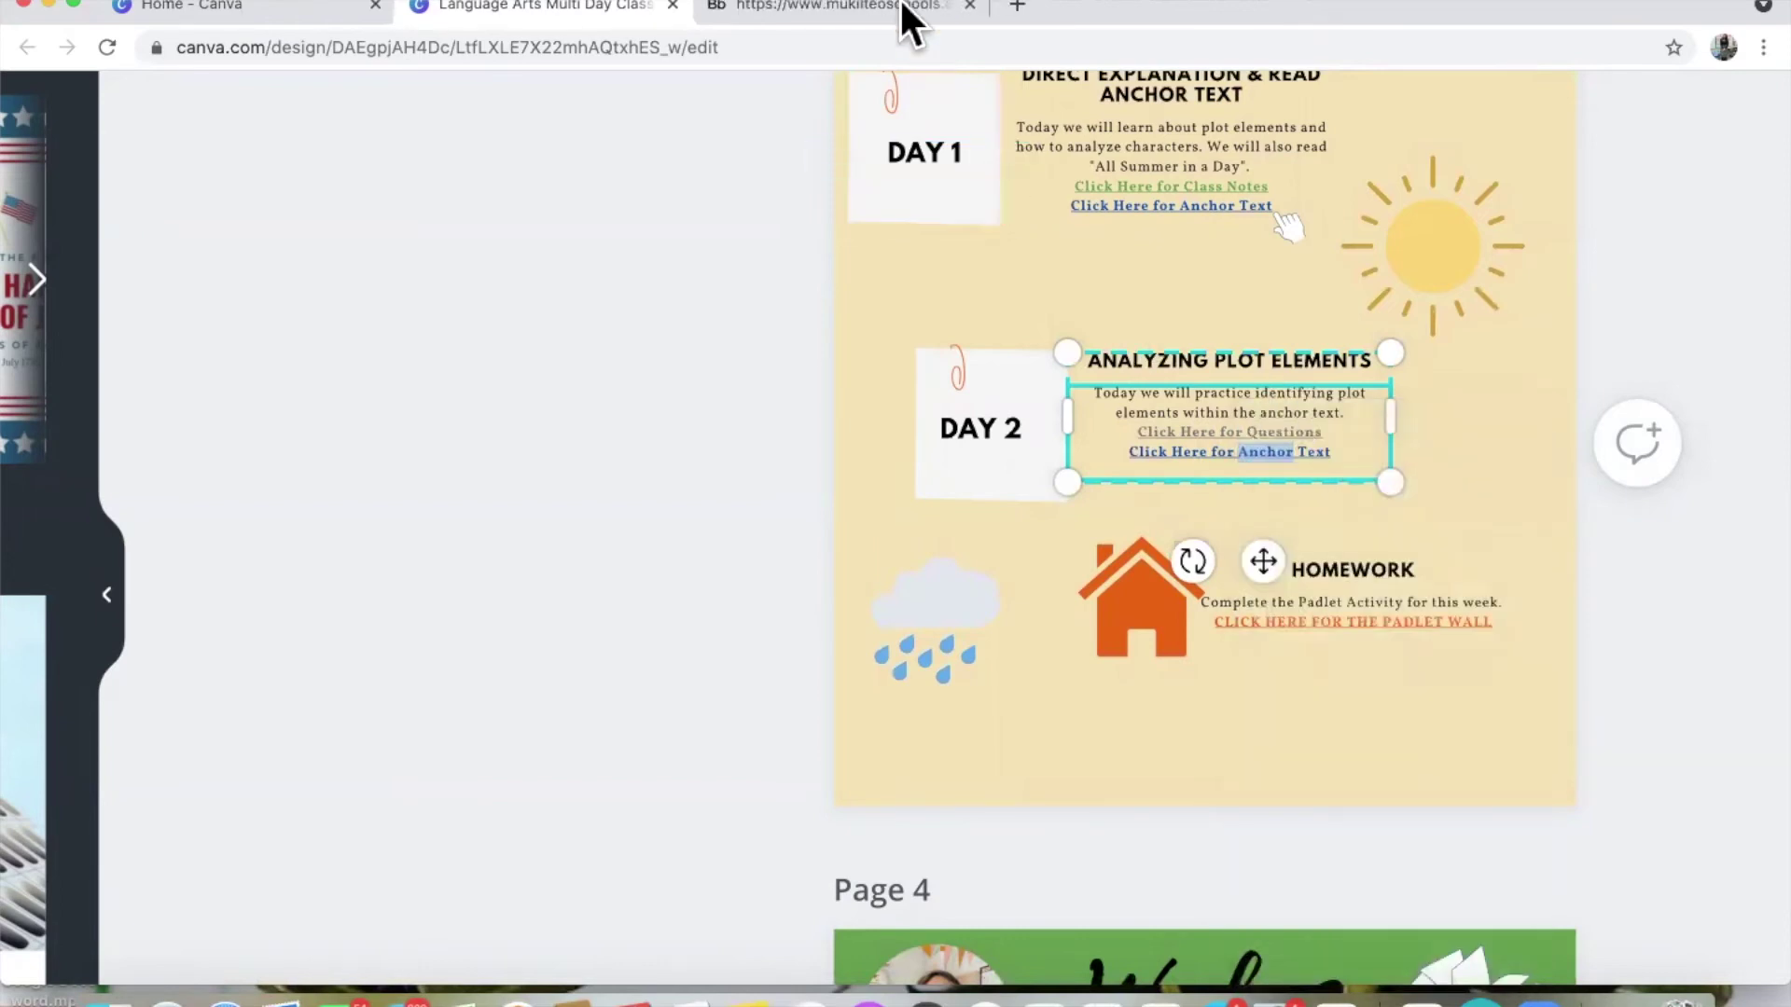
pyautogui.click(901, 8)
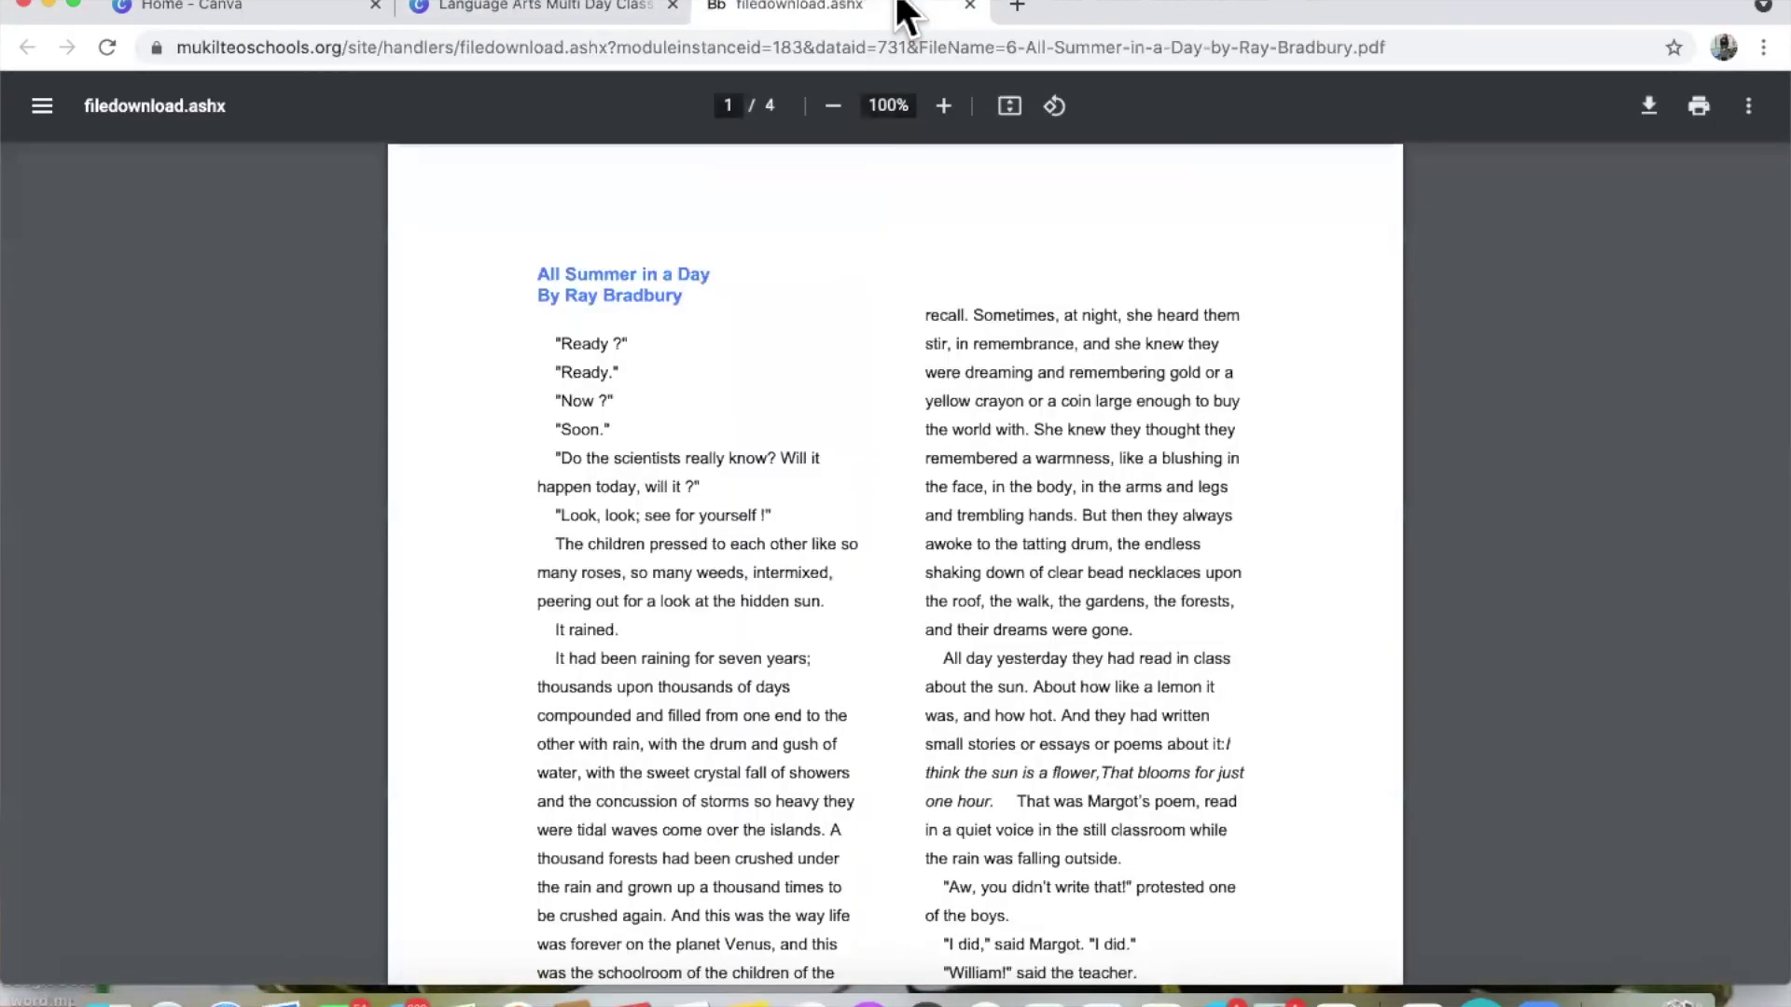
pyautogui.click(553, 11)
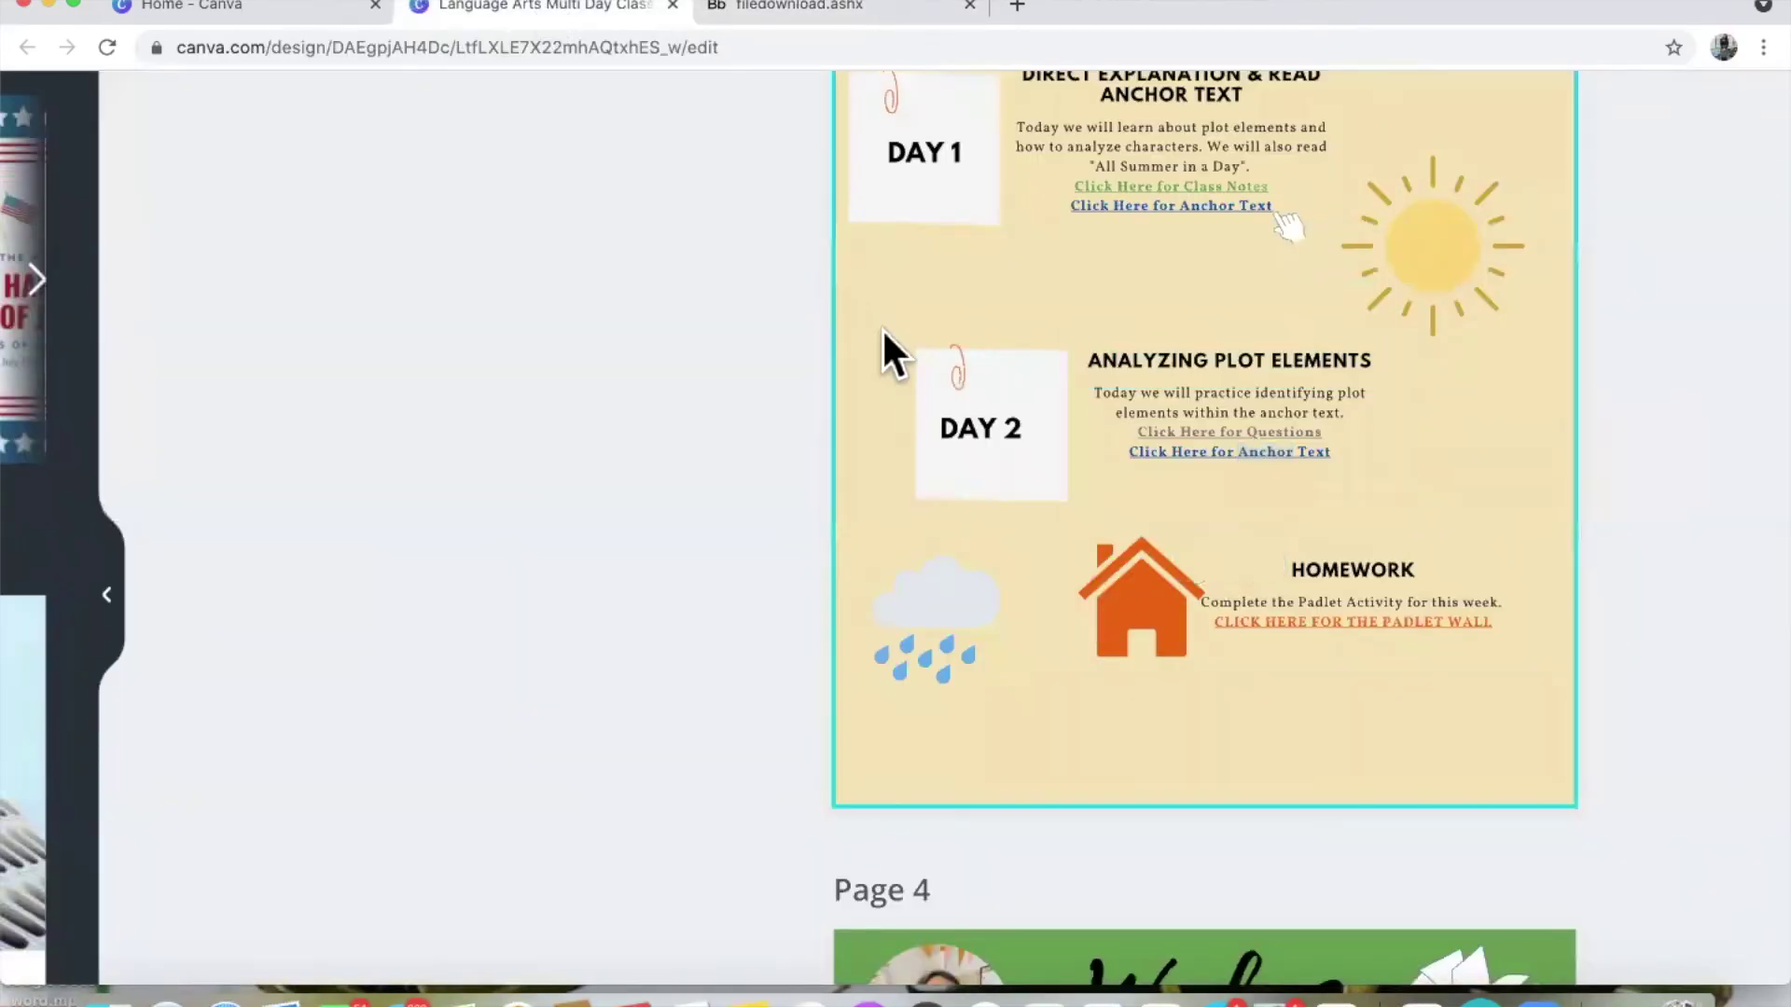